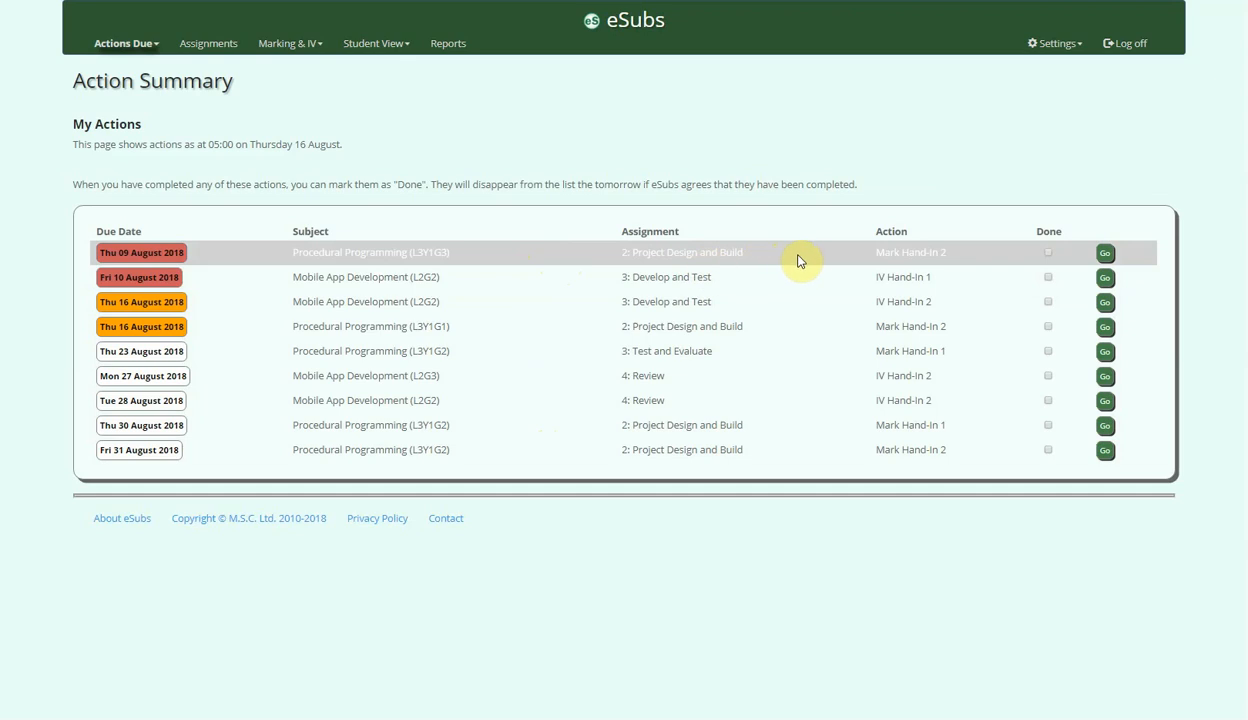
Open the Procedural Programming (L3Y1G3) Mark Hand-In 2 action and review the existing marking of the IV Approved Documentation submission
click(1103, 256)
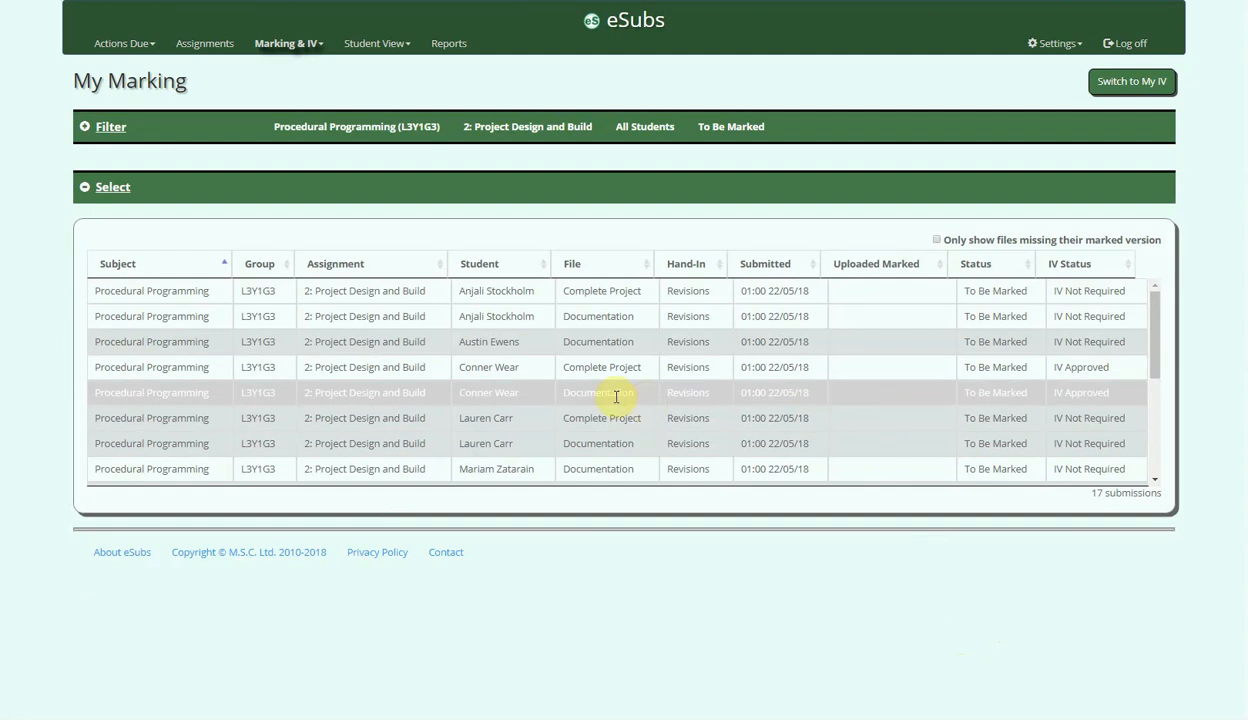
click(537, 393)
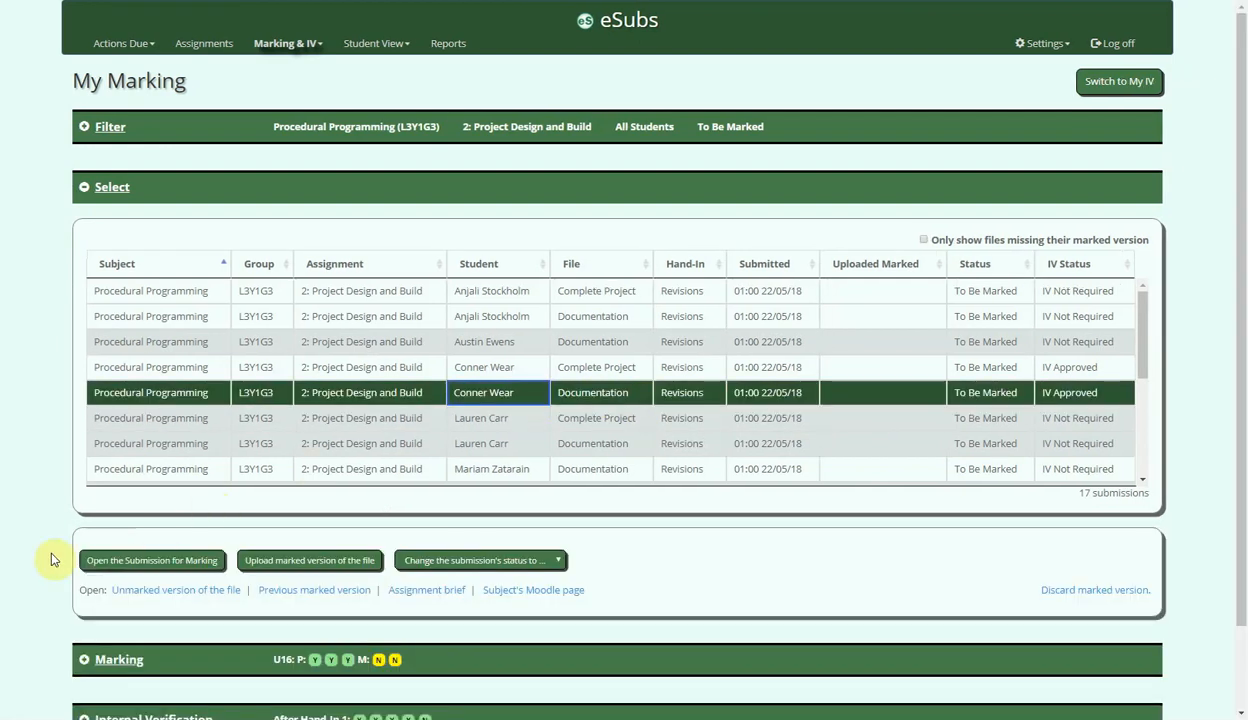
scroll(48, 550, down, 1)
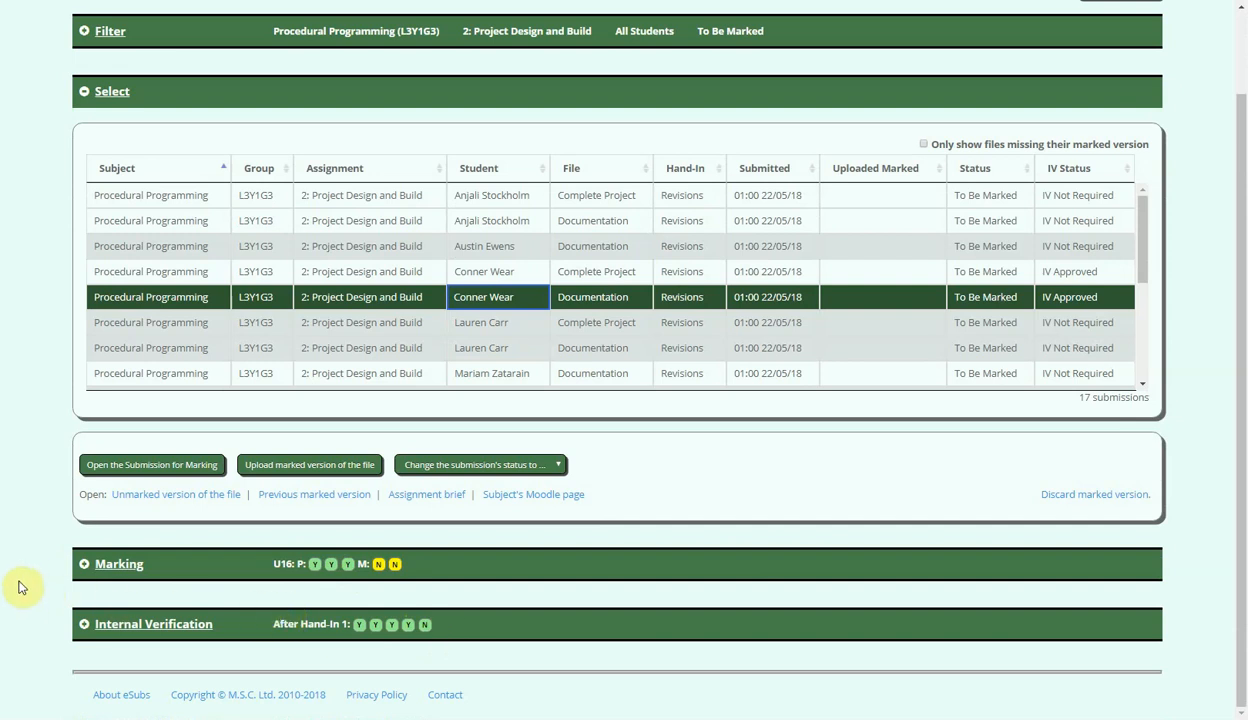
click(121, 569)
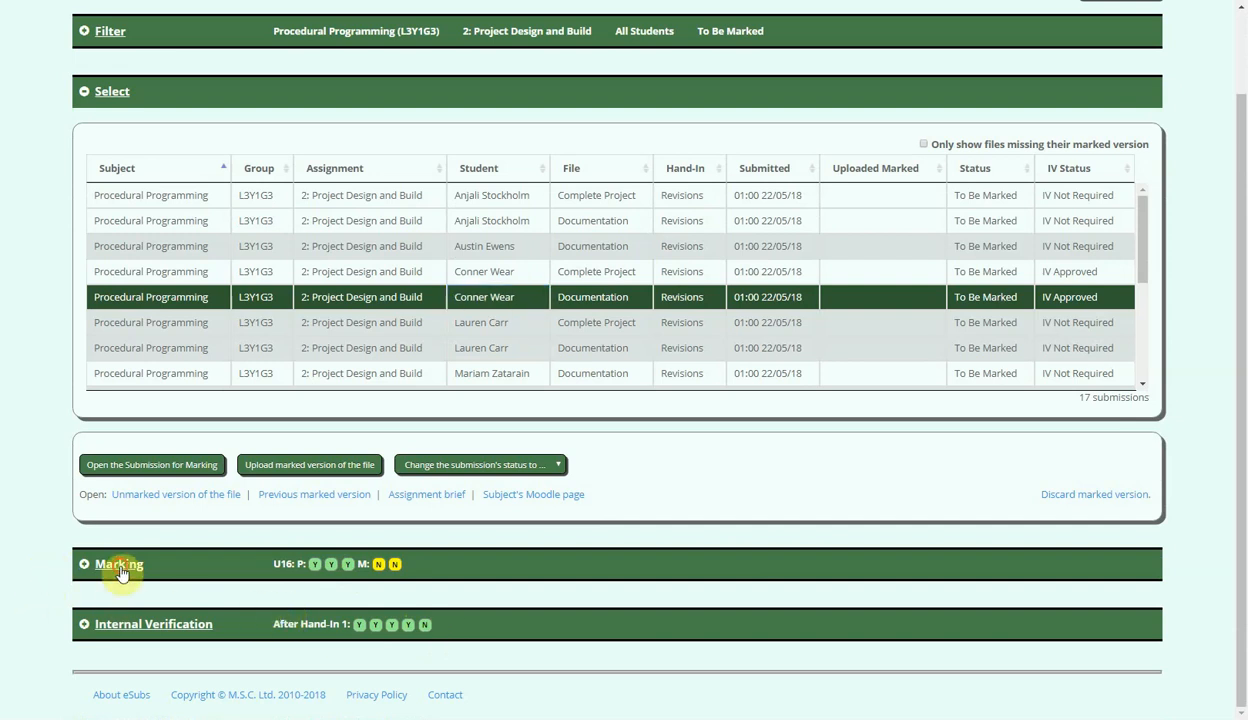
scroll(56, 616, down, 10)
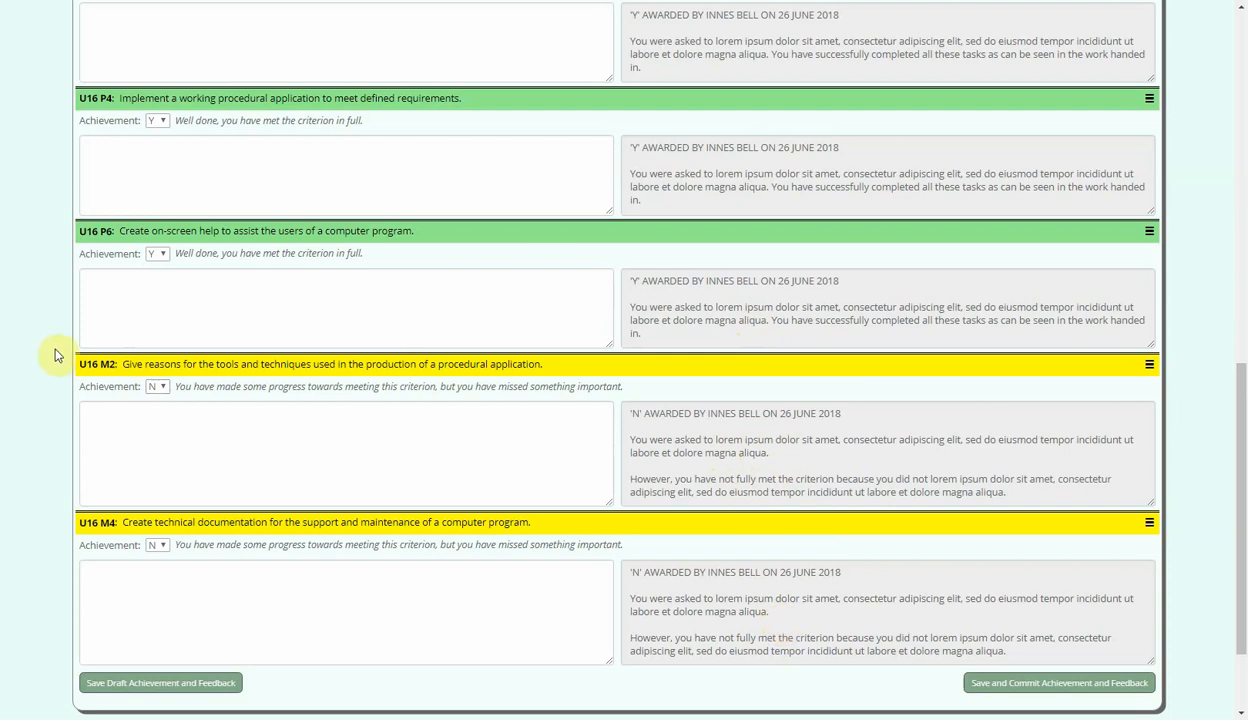
scroll(55, 355, up, 15)
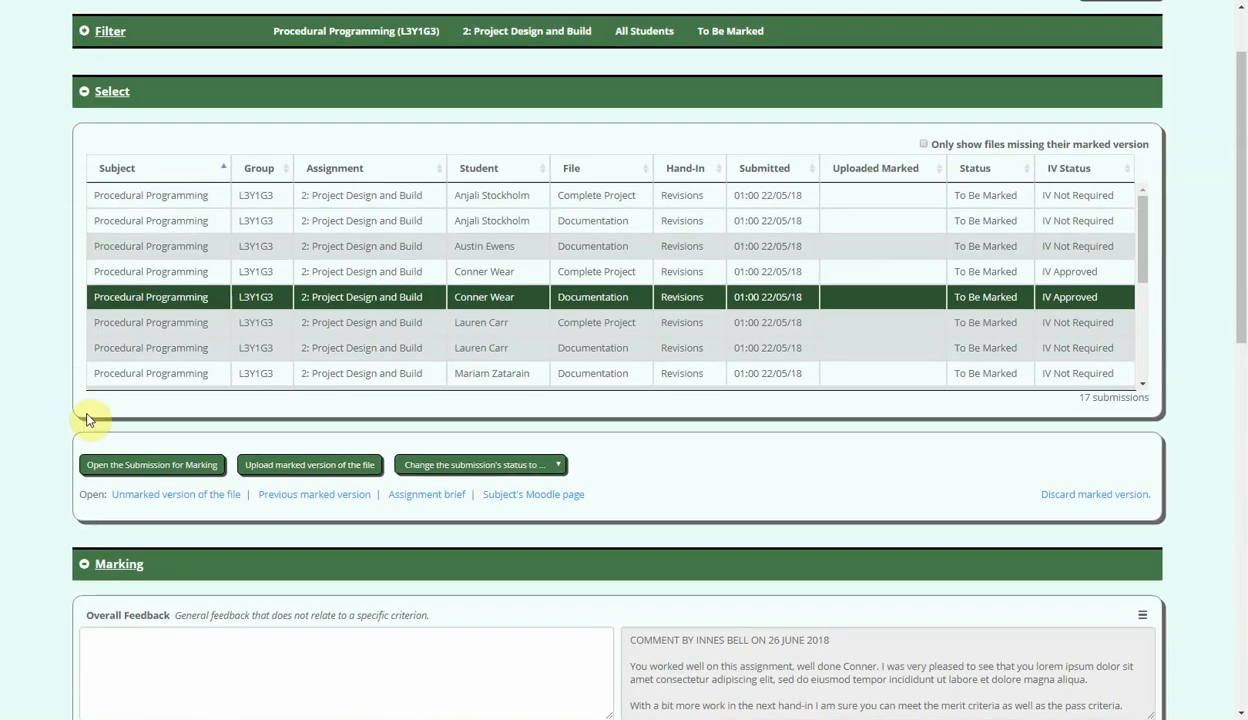
View the selected submission's file for marking and compare the annotations in its previous marked version
click(135, 466)
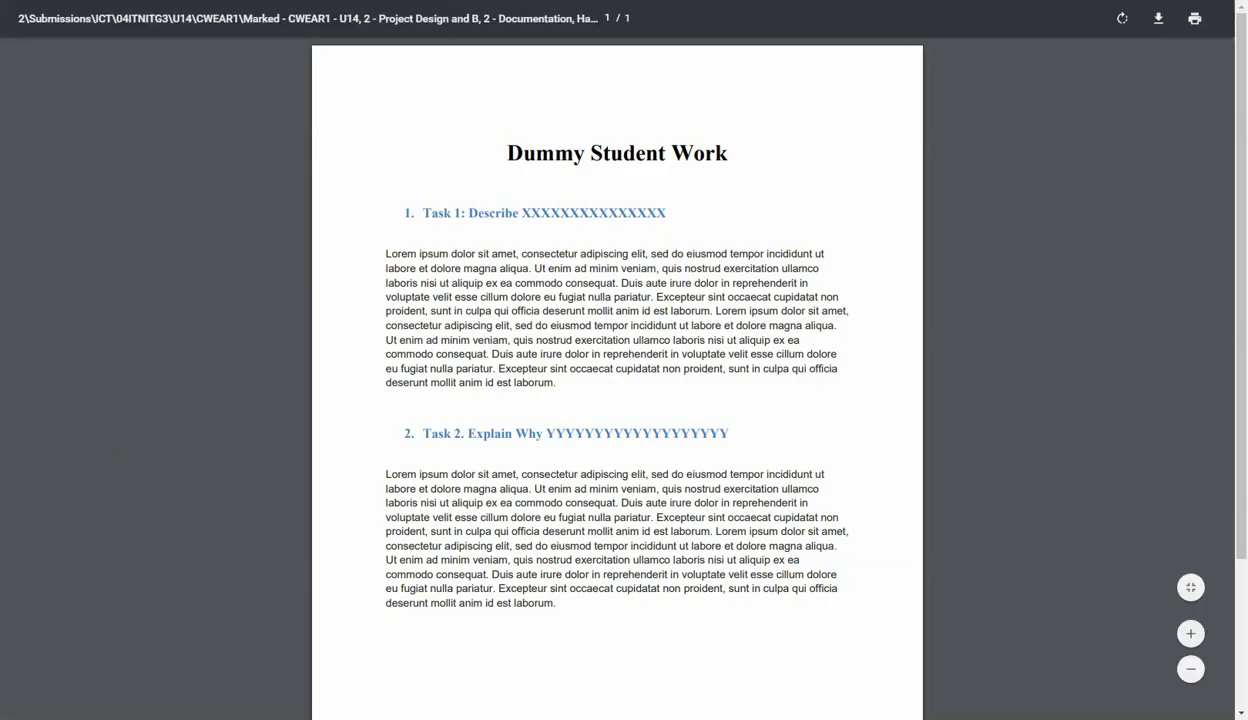
key(ctrl+w)
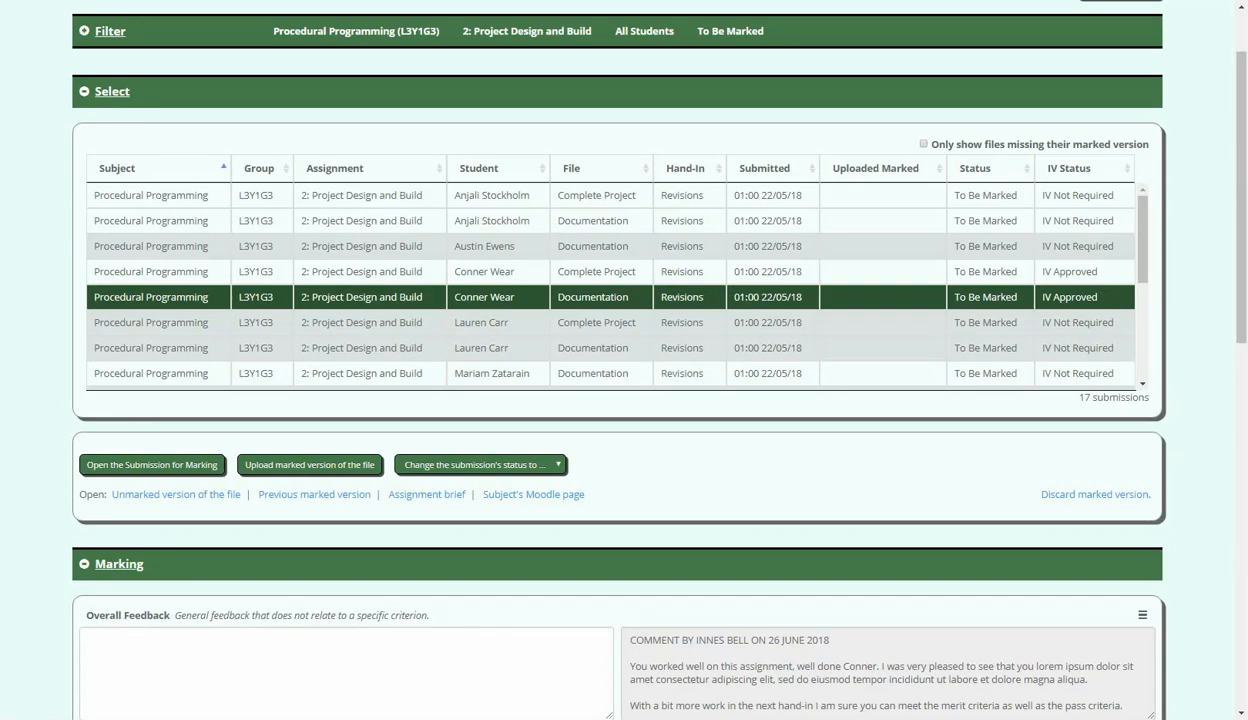
click(299, 499)
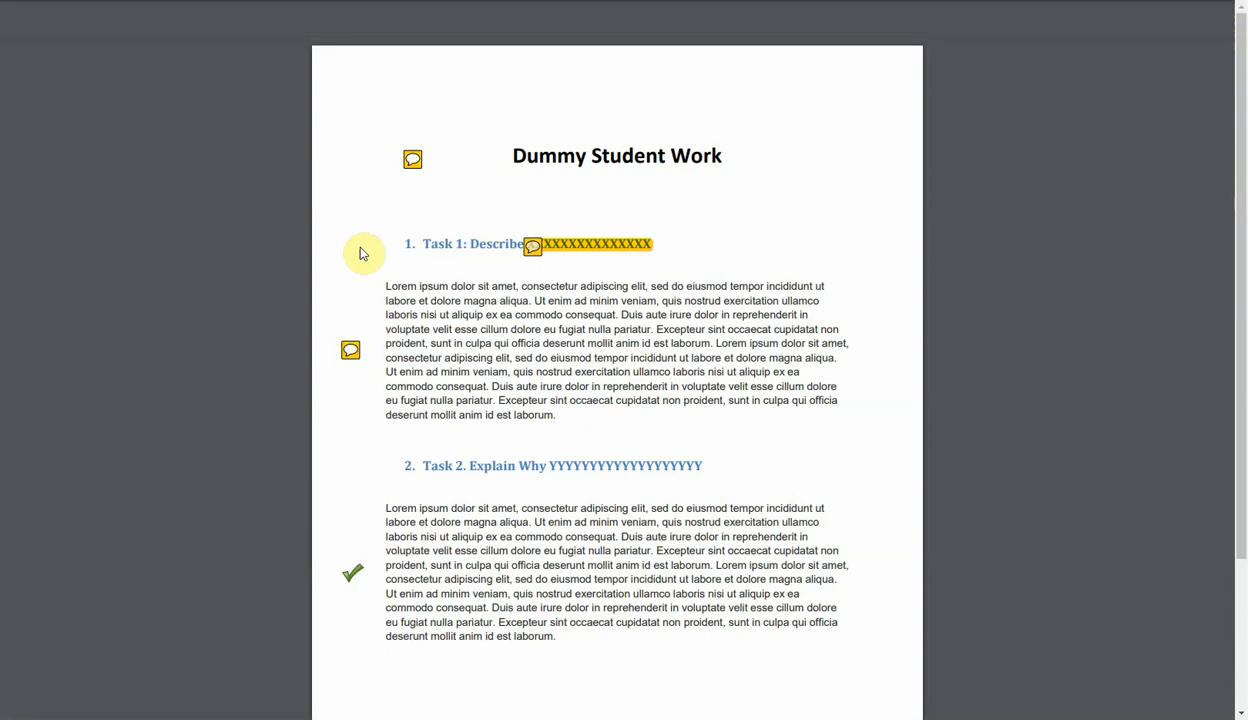
mouse_move(359, 356)
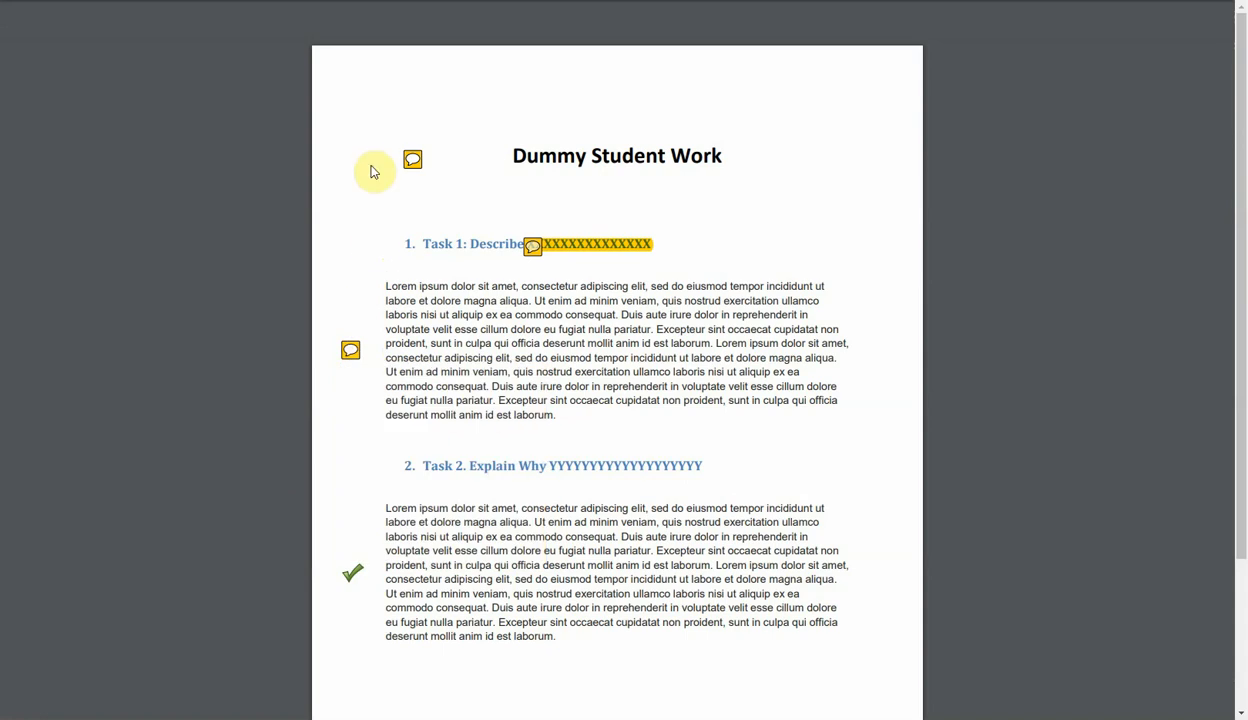
mouse_move(308, 18)
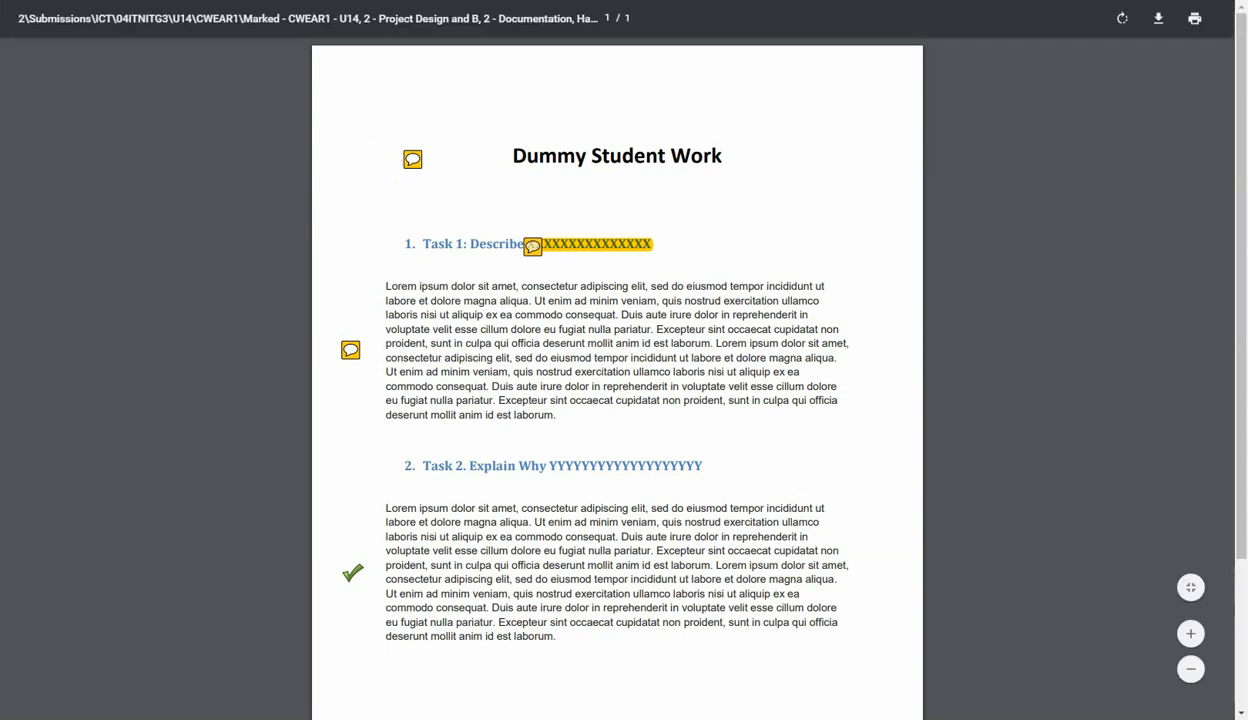
key(ctrl+w)
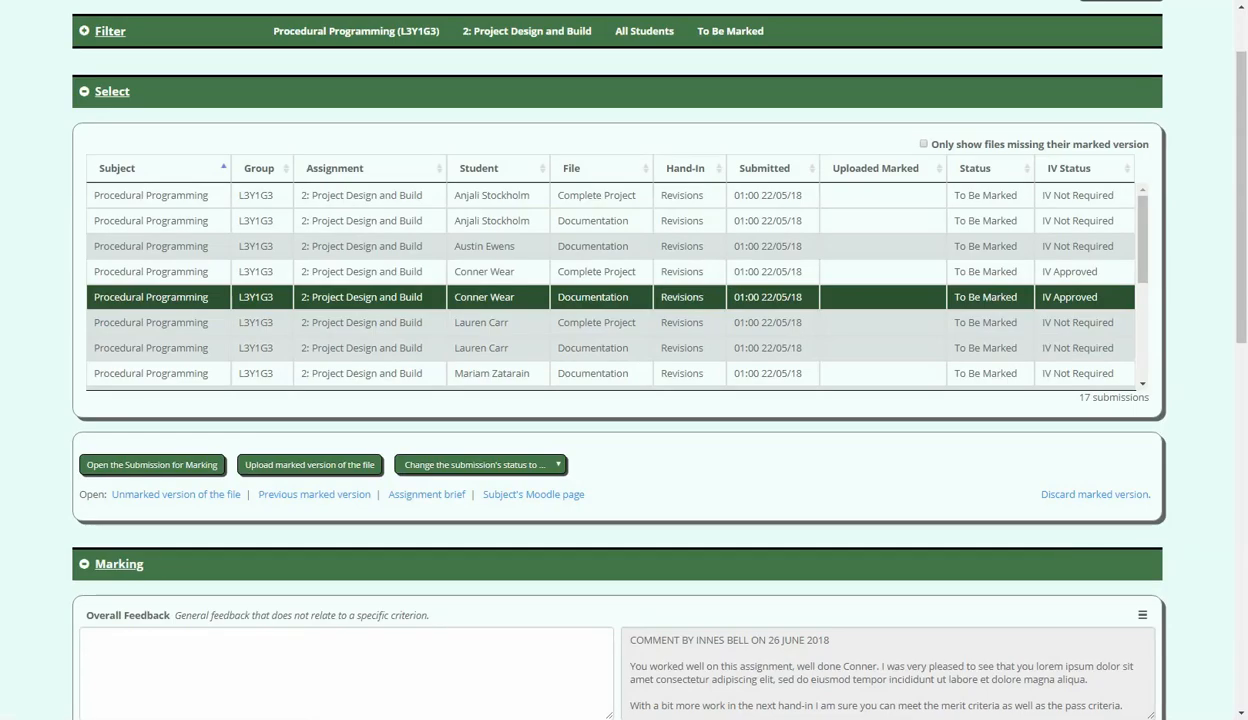
Set the U16 M2 achievement to Y with the feedback "Awarded in hand-in 2 as you have now ....."
scroll(30, 590, down, 1)
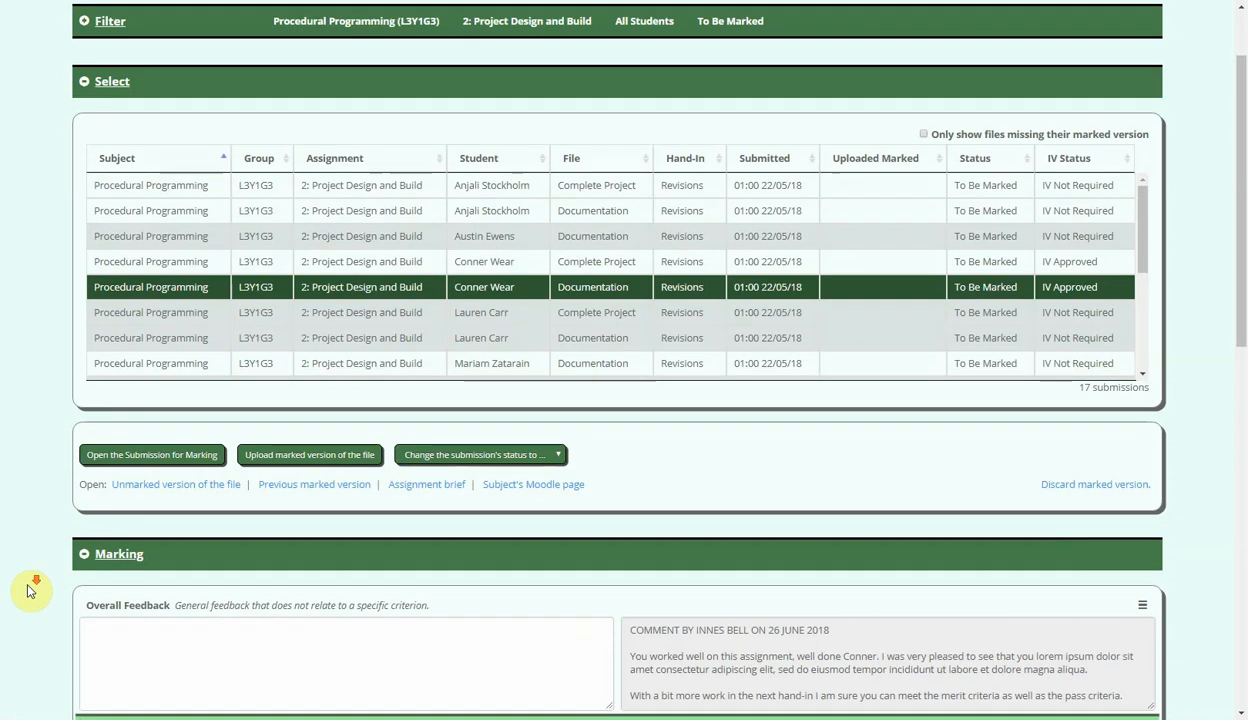
scroll(30, 590, down, 8)
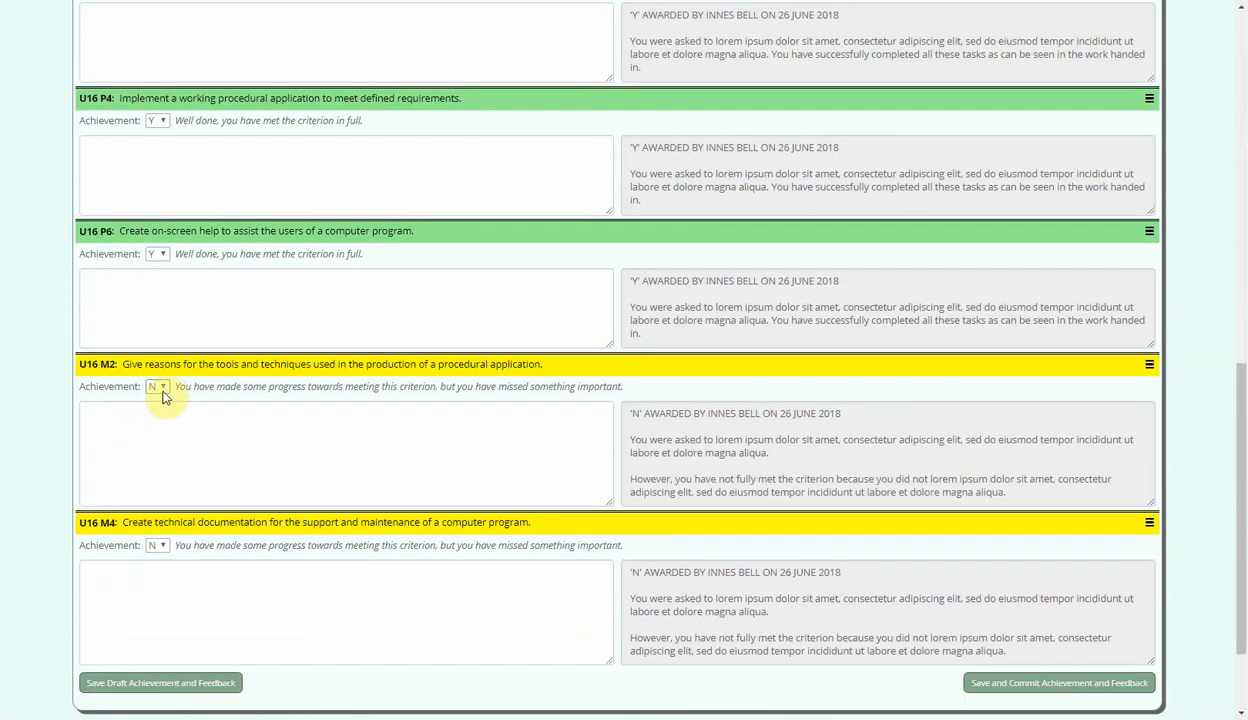
click(162, 389)
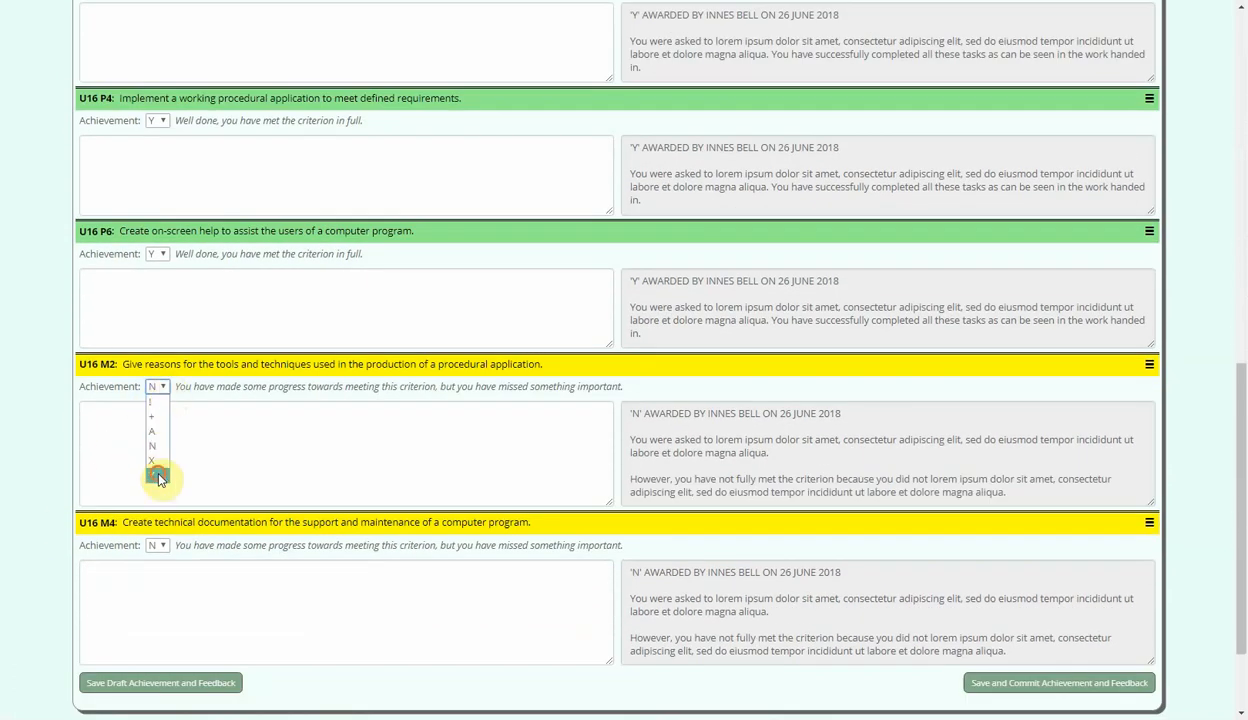
click(158, 477)
click(153, 427)
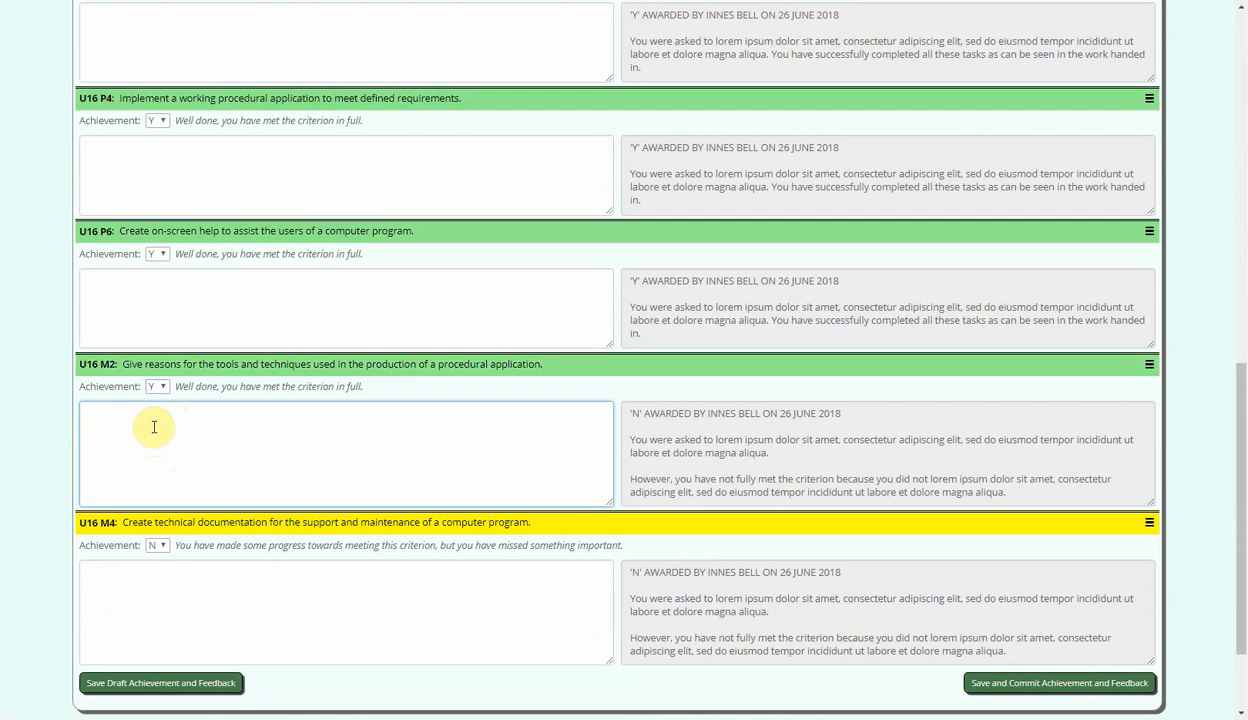
text(Awarded in hand-in 2 as you ha)
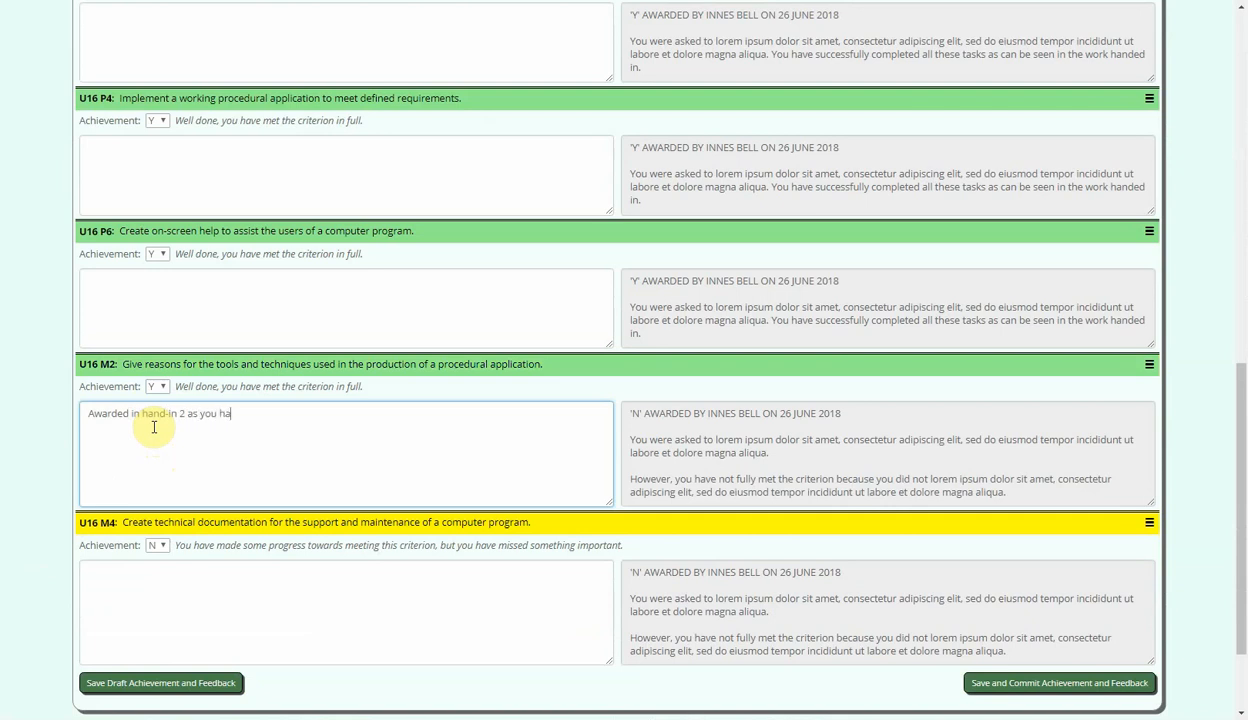
text(ve now .....)
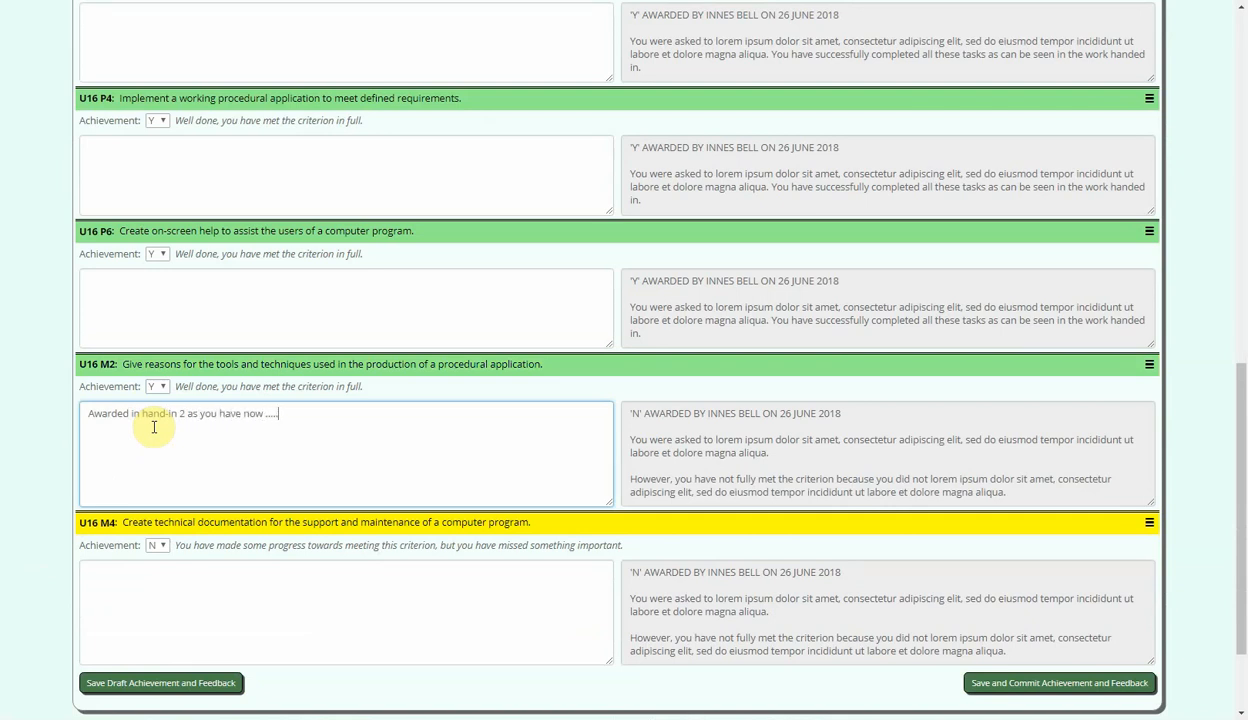
Set the U16 M4 achievement to Y with the feedback "Awarded in hand-in 2 as you have now ......."
click(160, 548)
click(157, 625)
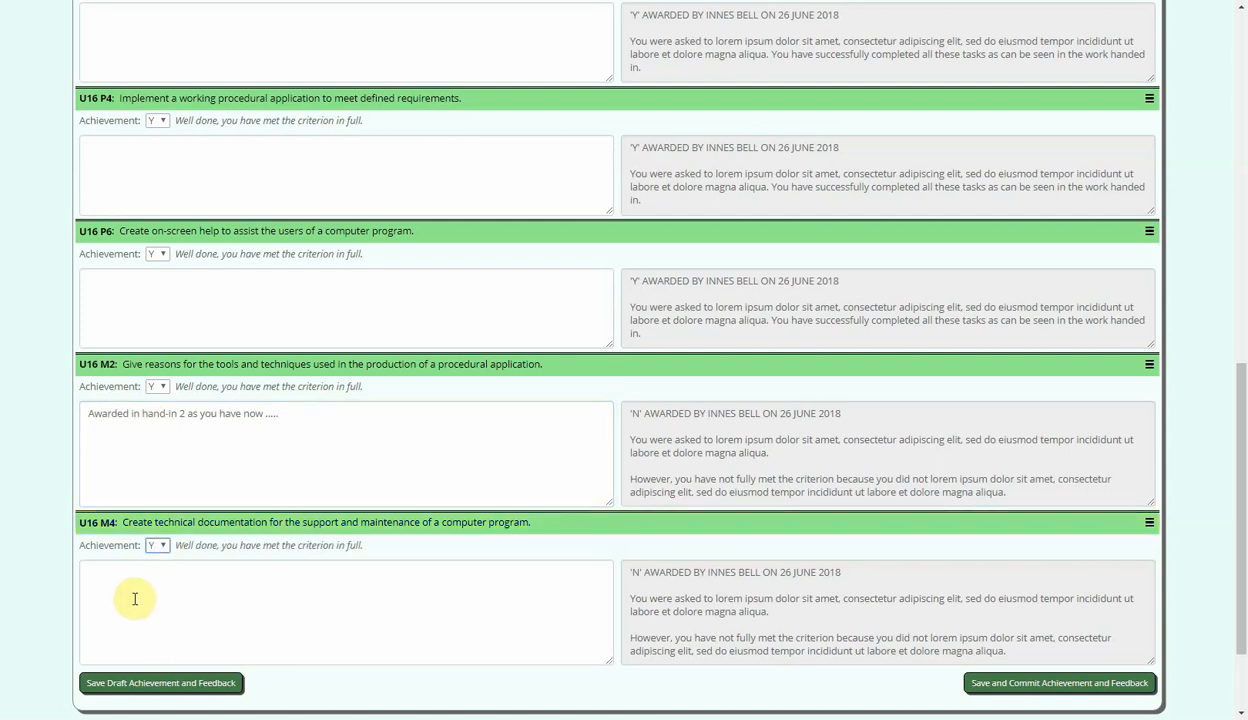
click(135, 598)
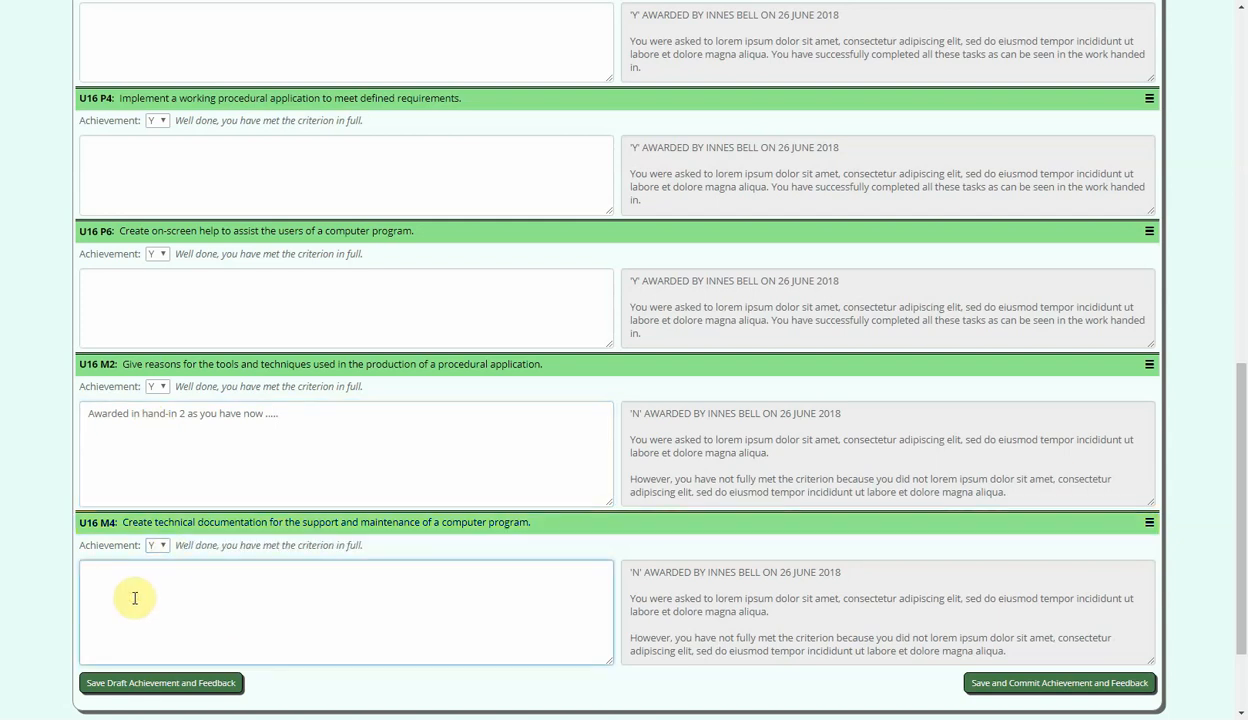
text(Awarded in hand-in 2 as you have)
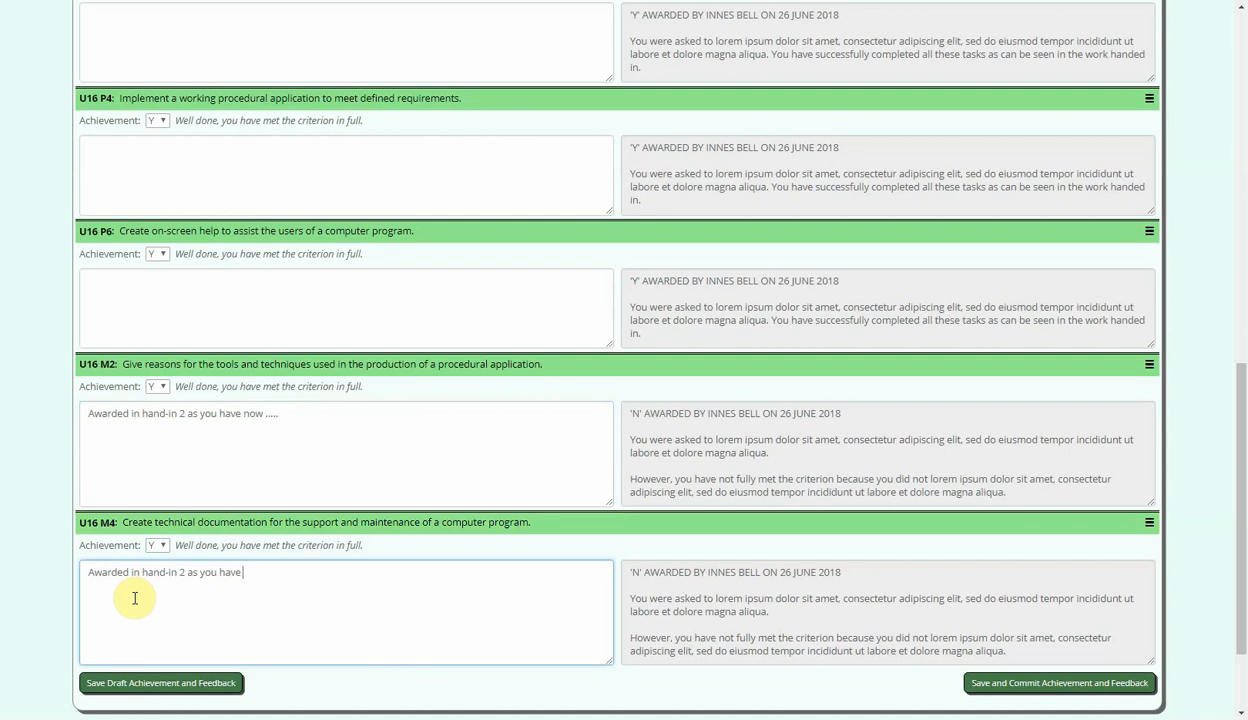
text( now ......)
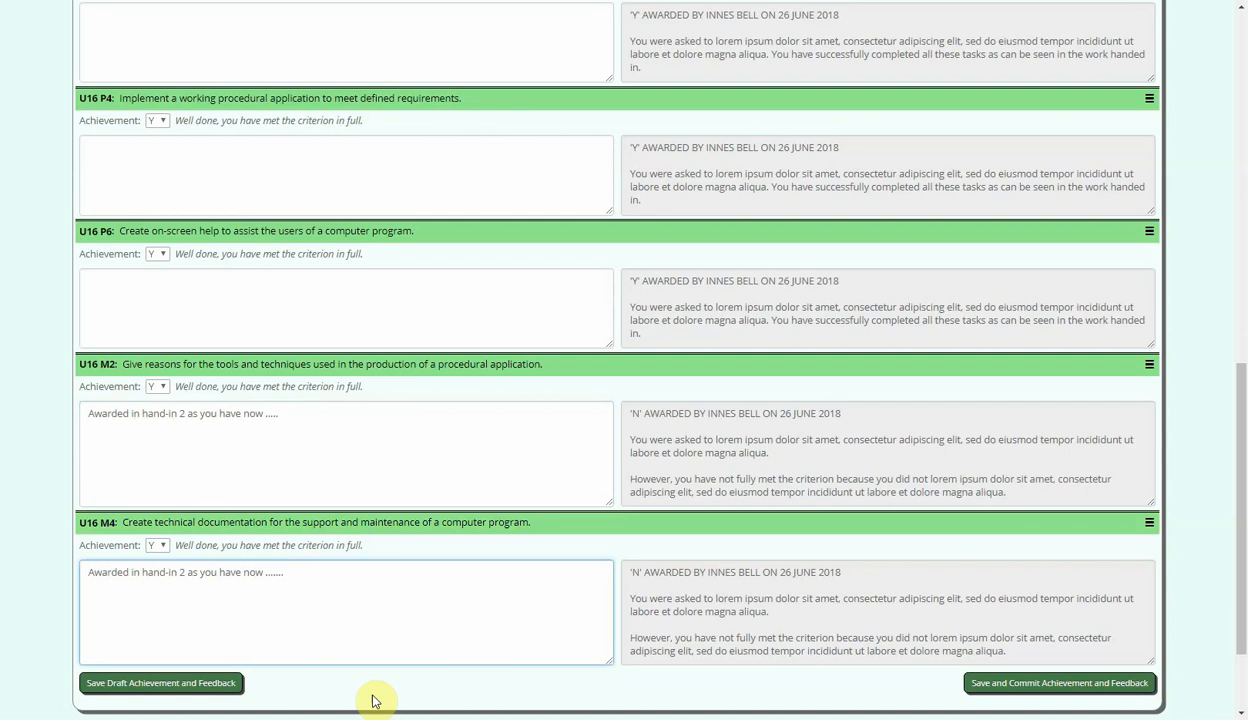
Write overall feedback praising the student by first name for good improvements in hand-in 2, adding "Make sure that you continue to take care with your spelling."
scroll(47, 310, up, 5)
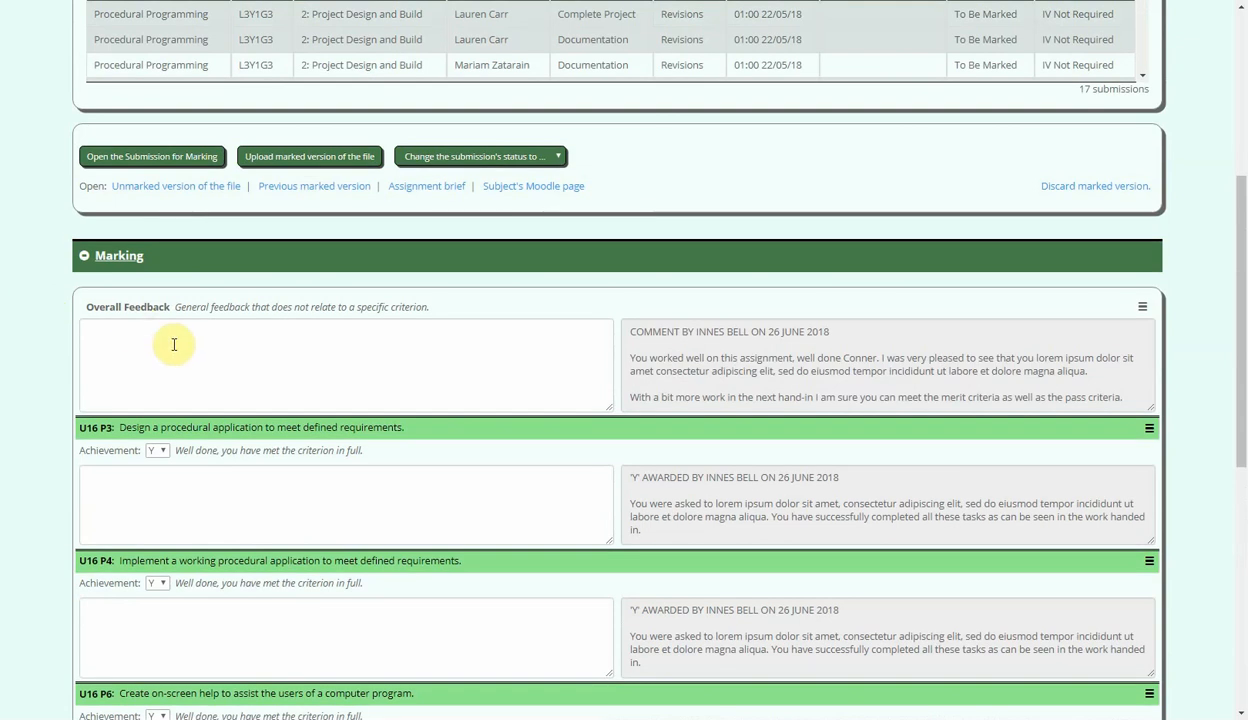
click(174, 344)
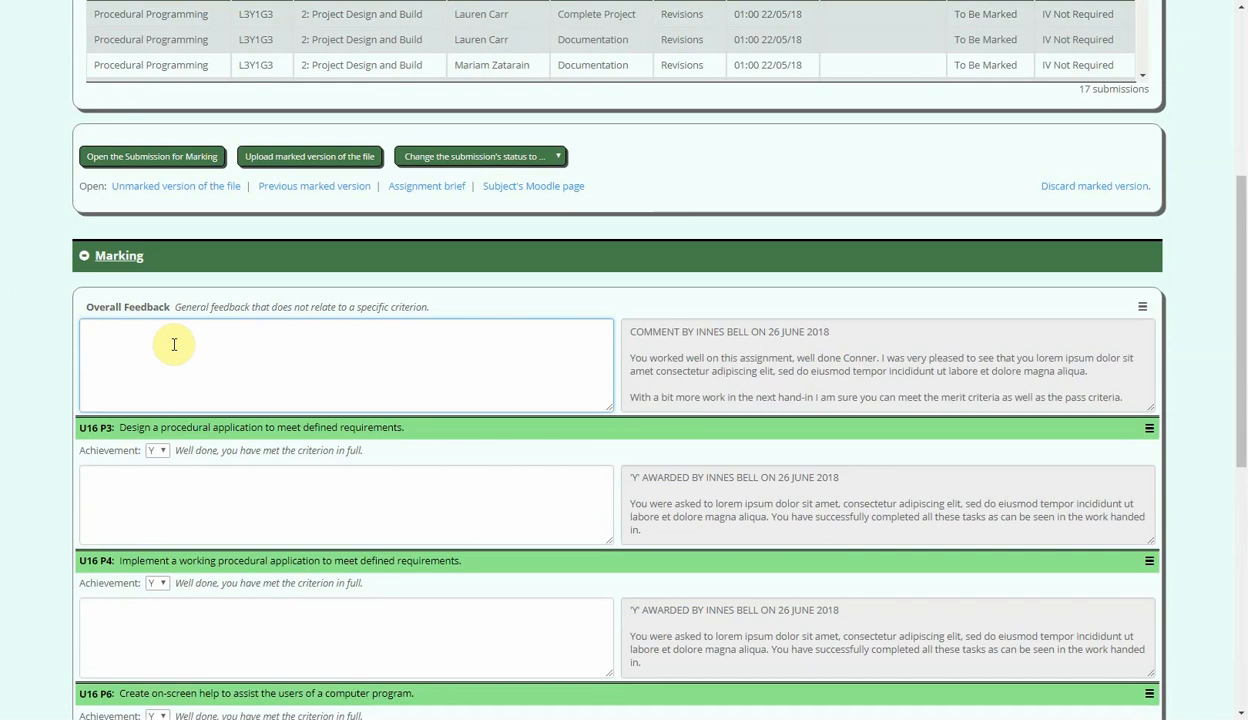
text(Well done Connor. Good improveme)
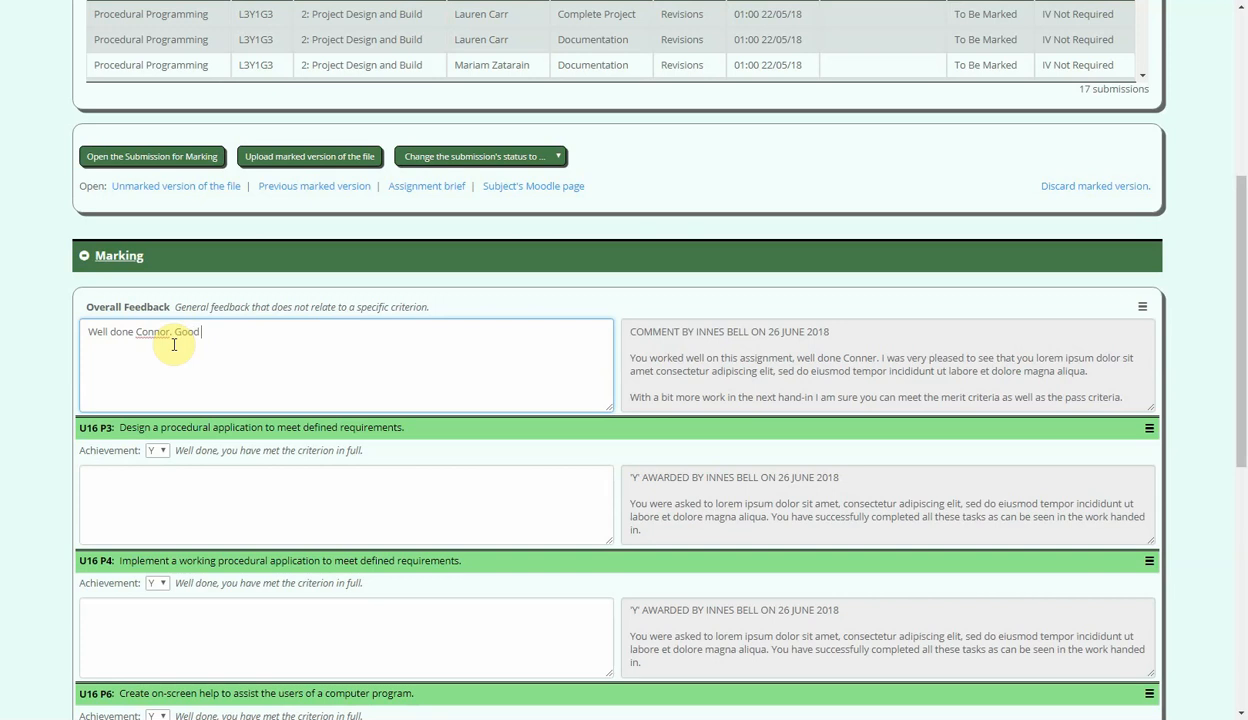
text(in hand-in 2.)
key(Return)
text(Make sure that y)
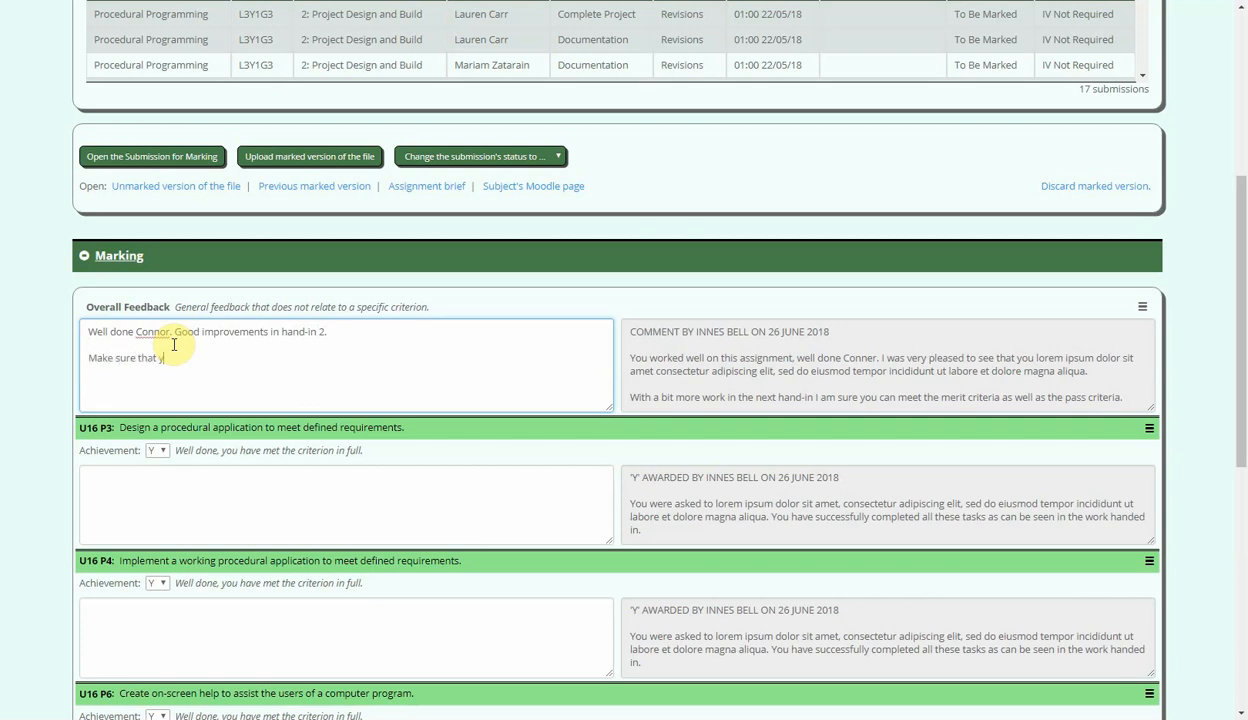
text(ou continue to take care with your spelling.)
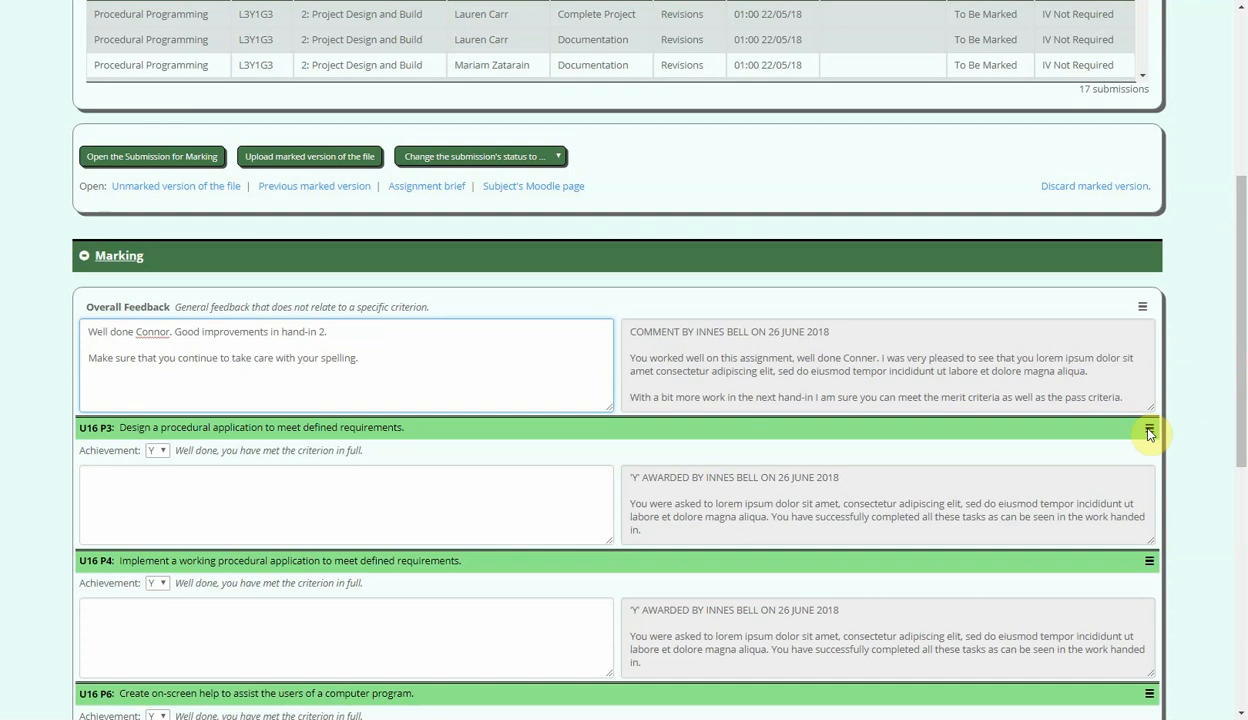
View the unit specification for criterion U16 P4 and return to the marking page
click(1149, 563)
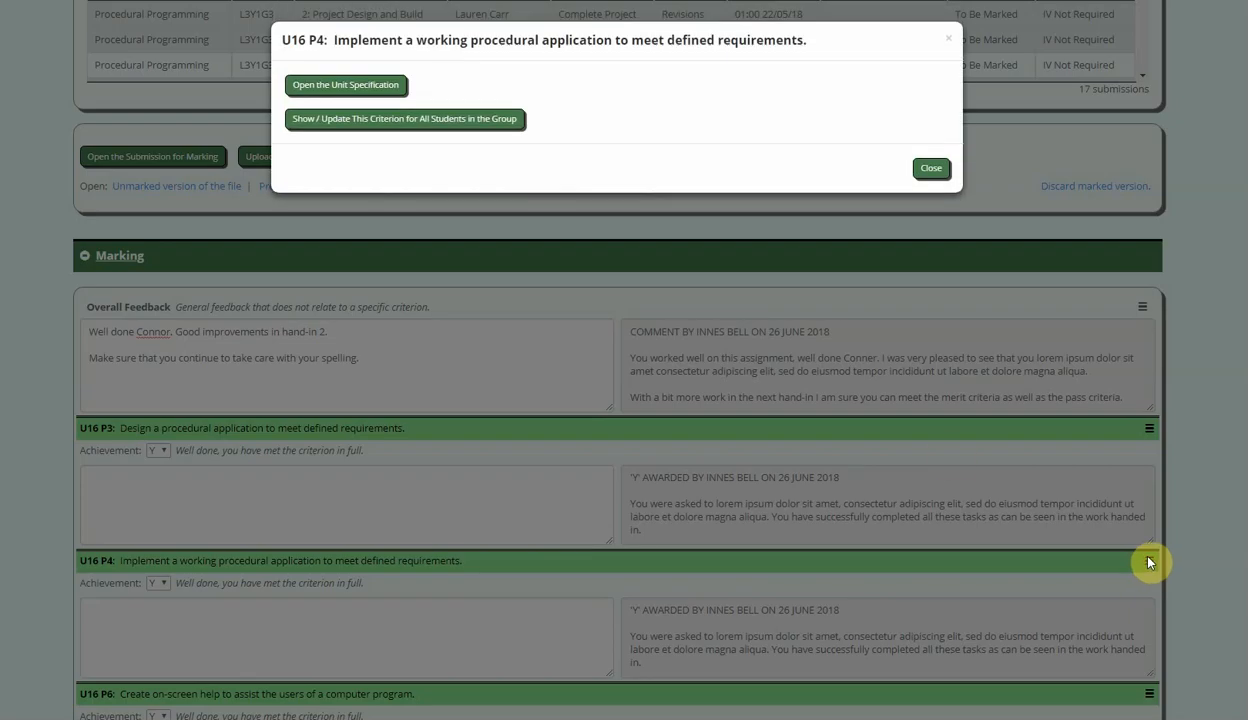
click(374, 90)
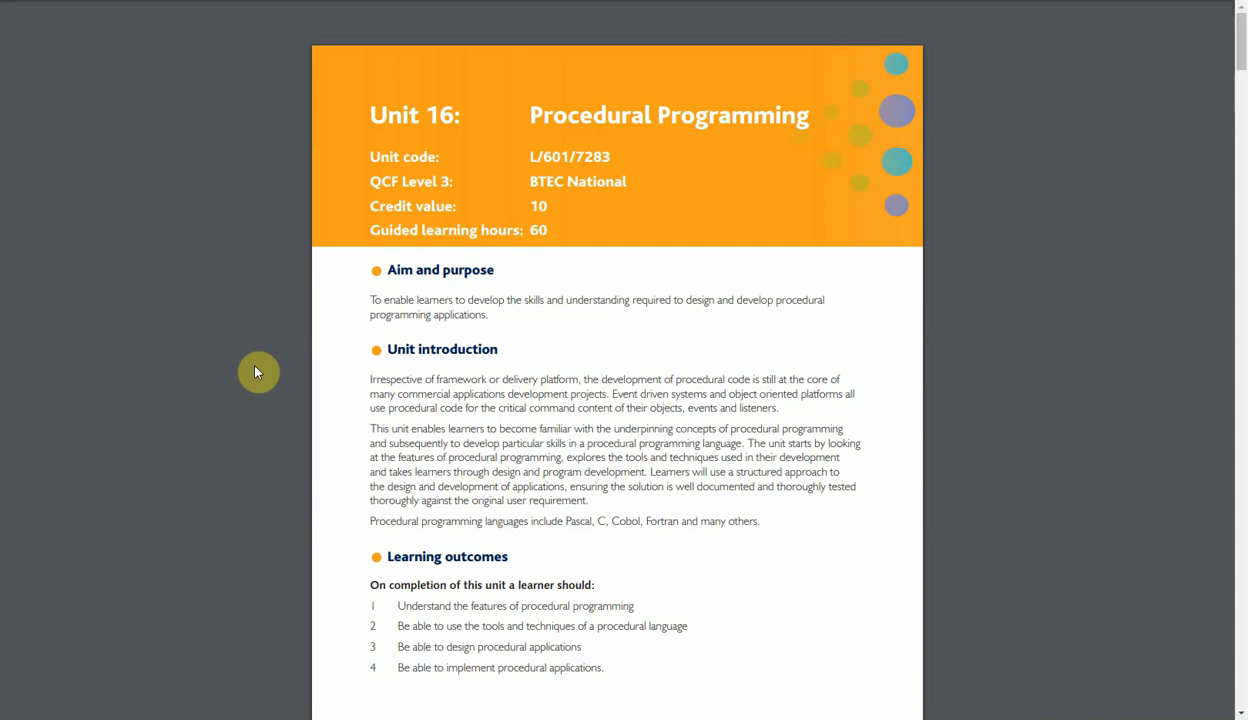
click(264, 1)
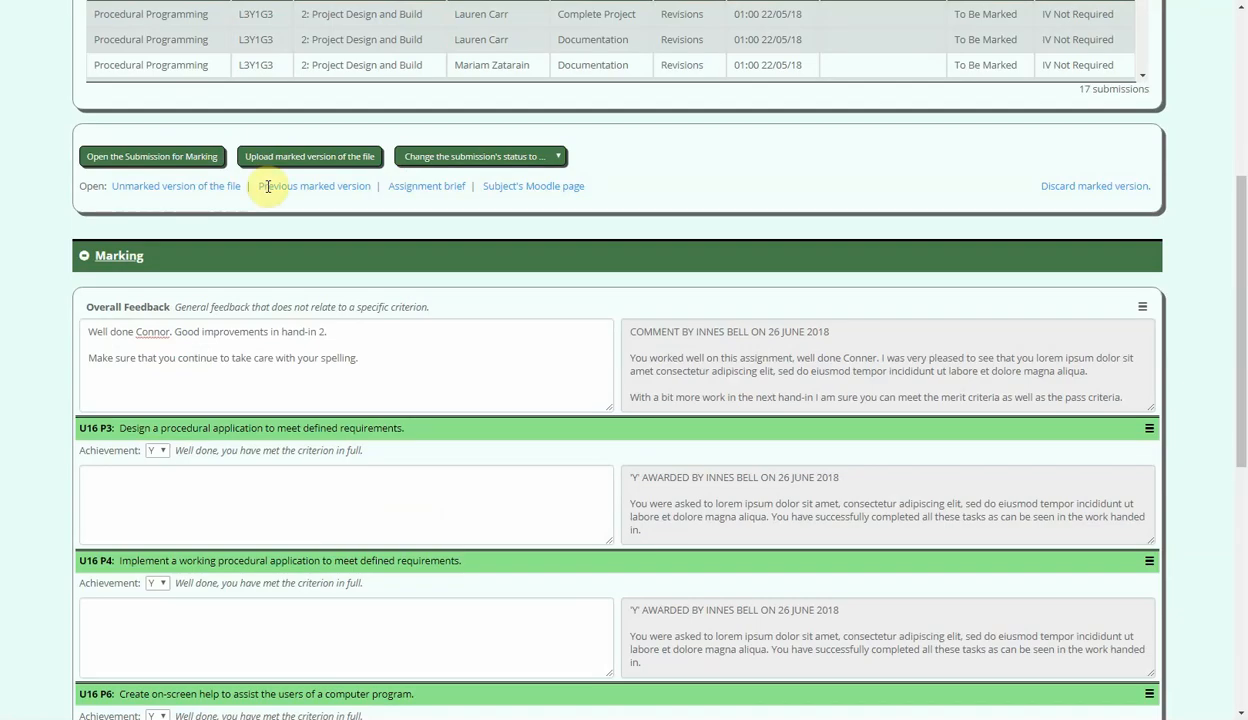
View criterion U16 P3's achievement and feedback for all students in the group, leaving them unedited
click(1149, 428)
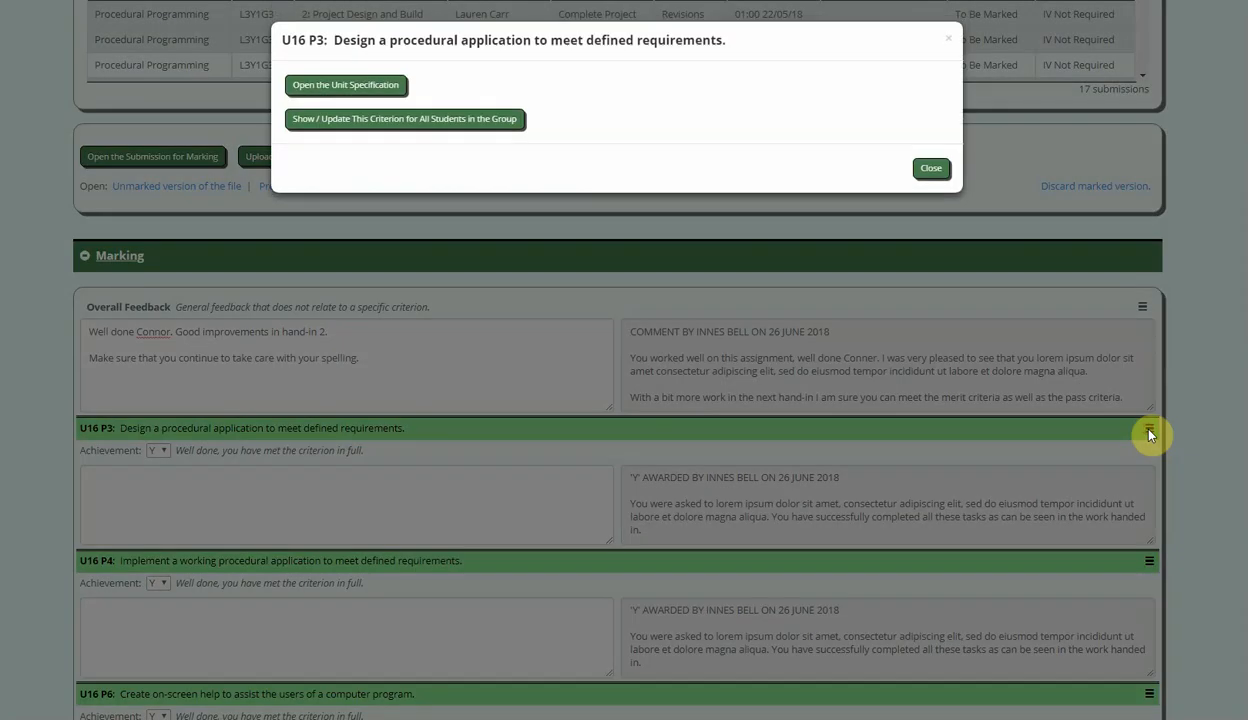
click(414, 122)
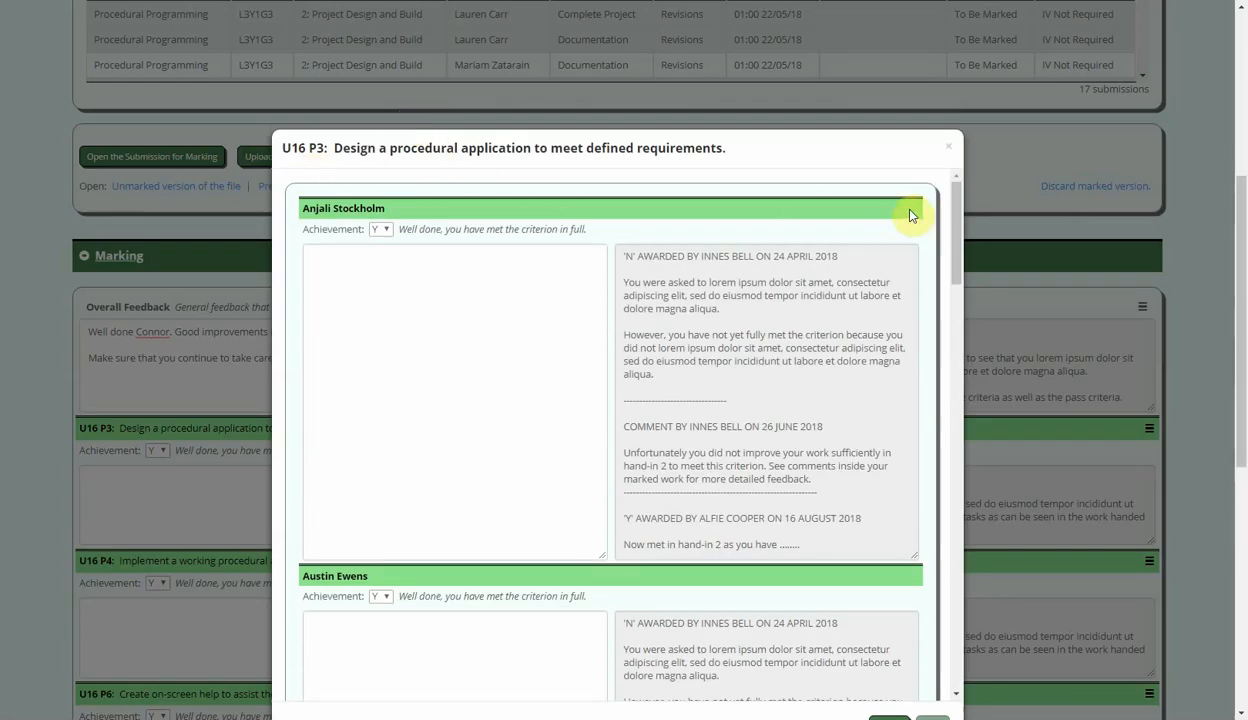
mouse_move(957, 216)
mouse_down()
mouse_move(961, 554)
mouse_move(978, 397)
mouse_move(967, 203)
mouse_up()
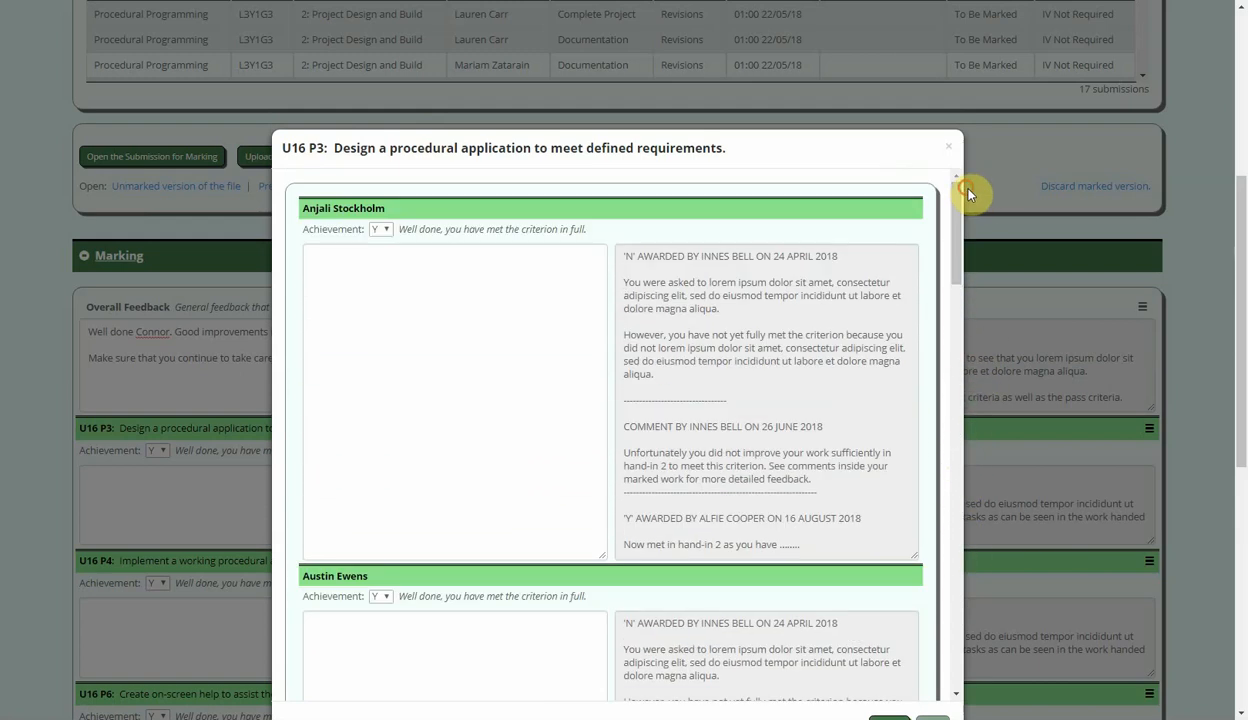
click(950, 149)
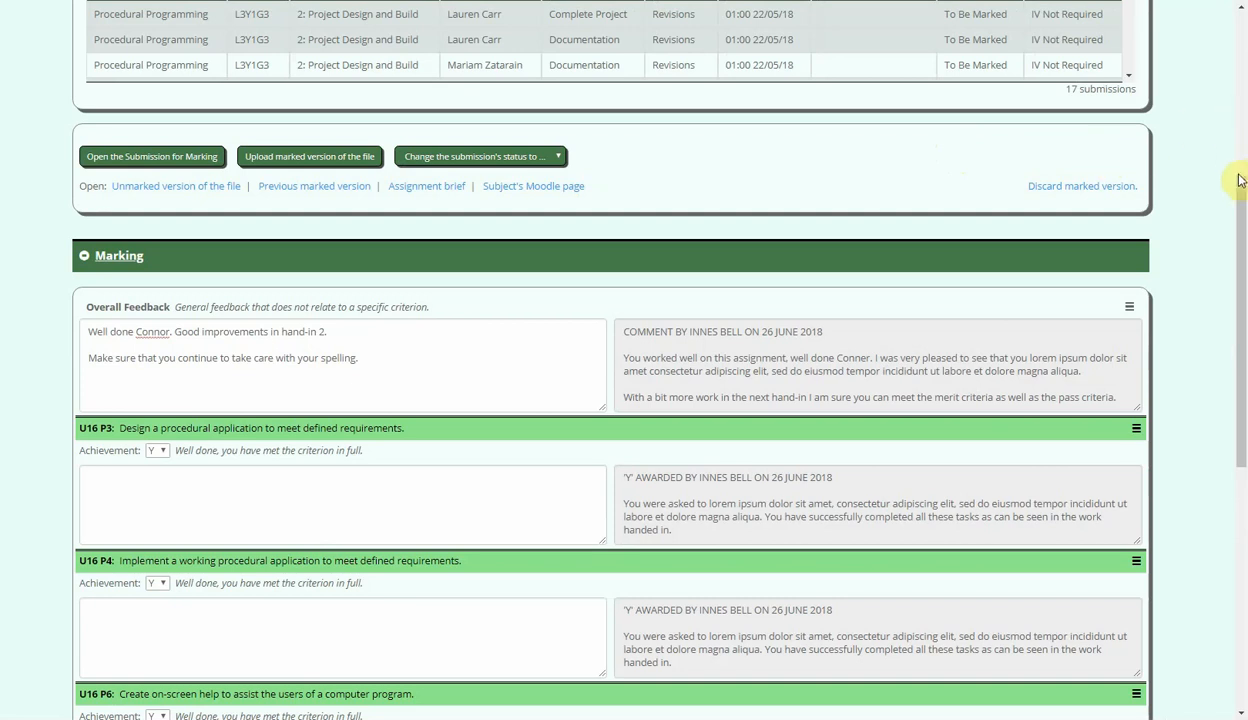
Save and commit the submission's achievement and feedback, and reopen the marking to review the committed overall and criterion comments
drag(1240, 190, 1237, 419)
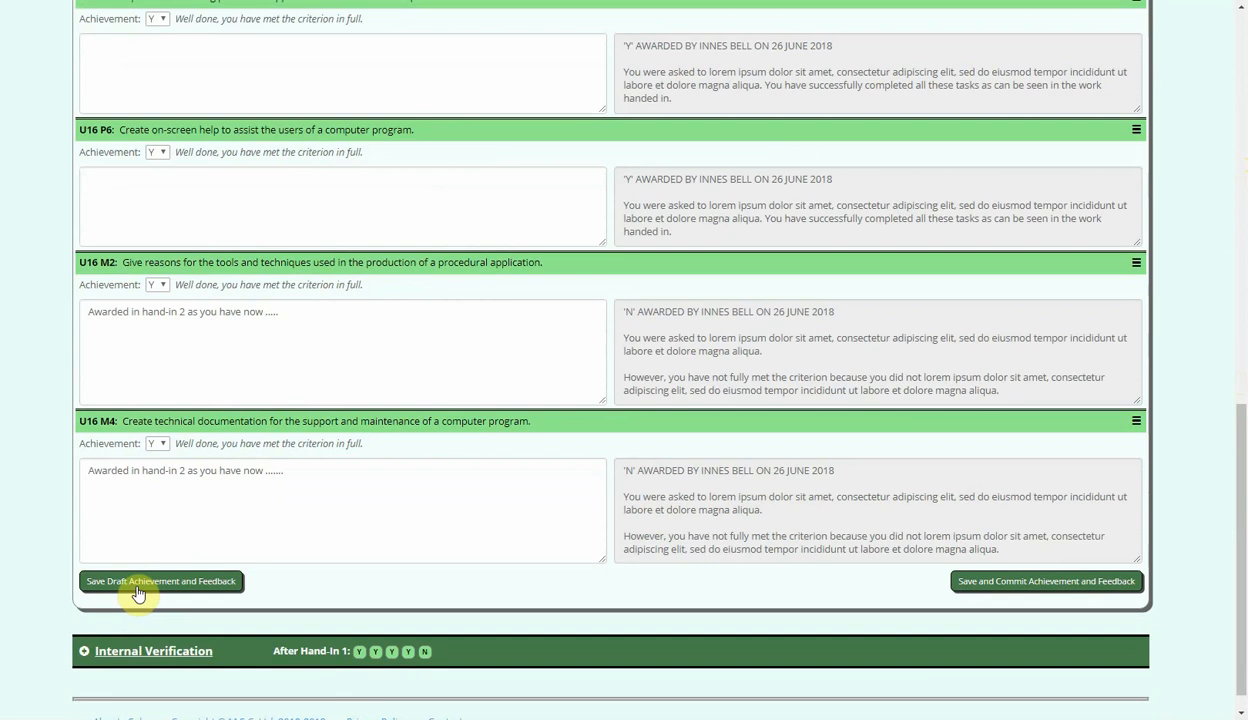
click(1032, 590)
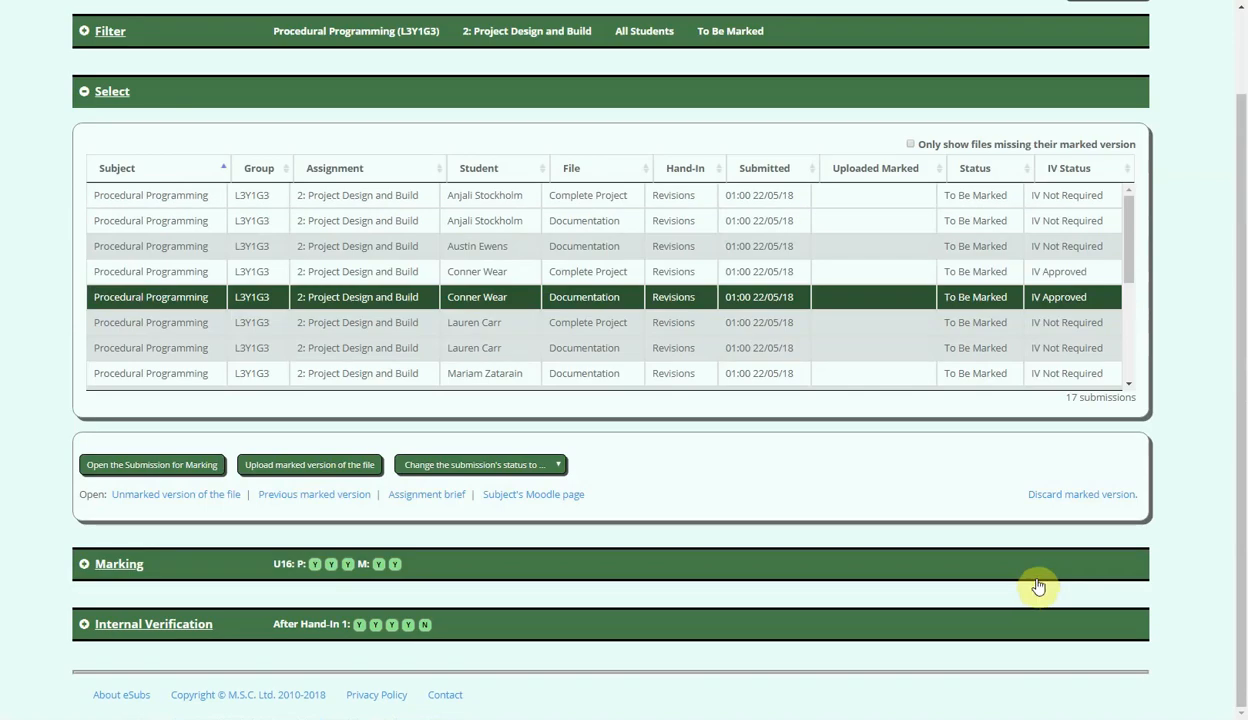
click(132, 565)
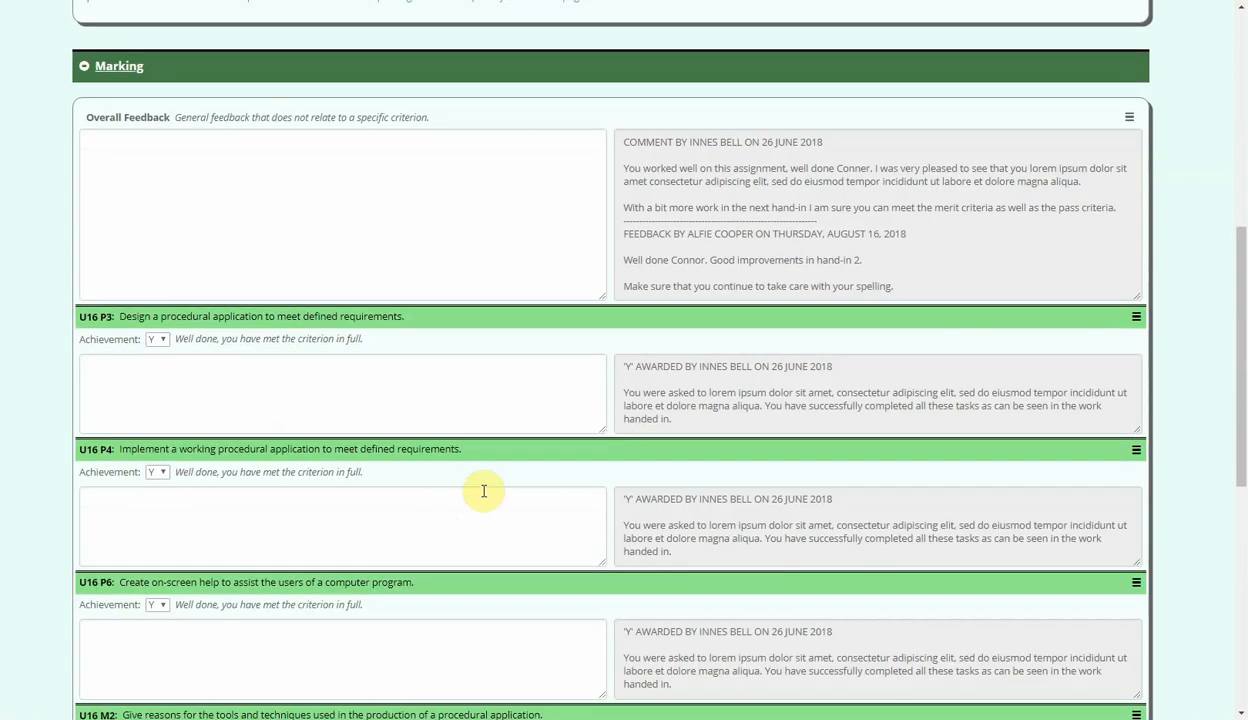
scroll(620, 505, down, 5)
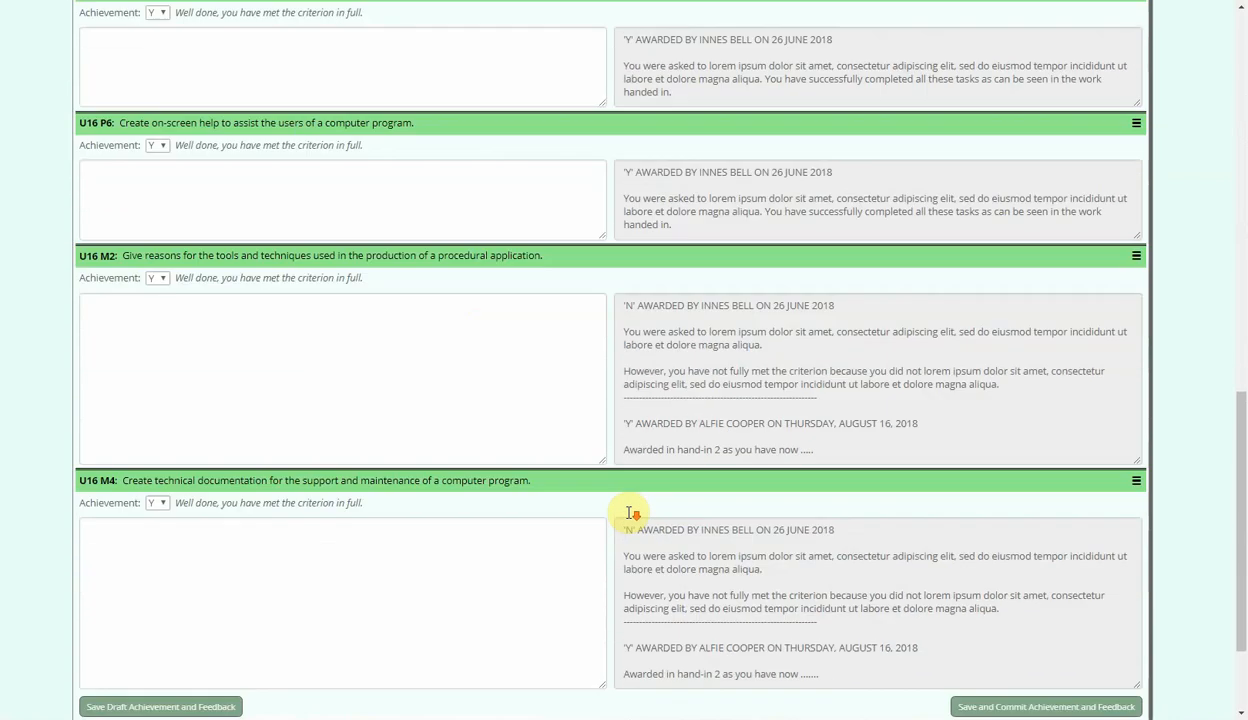
scroll(633, 513, down, 1)
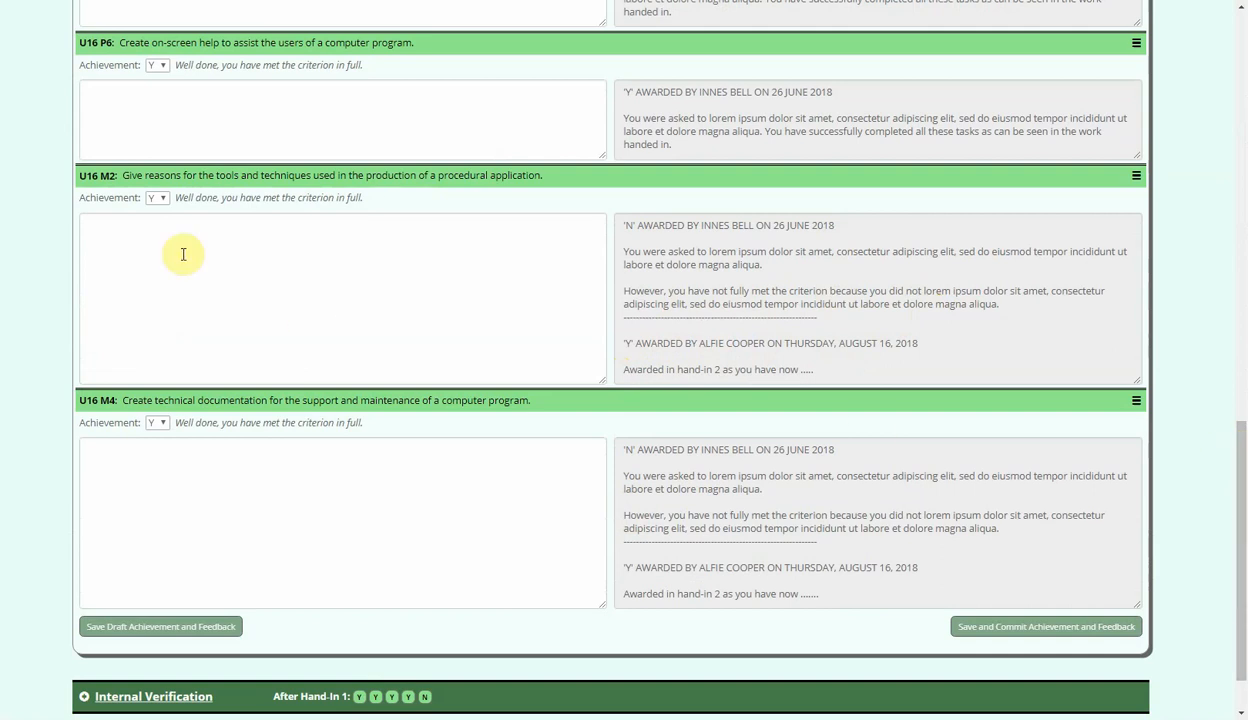
scroll(47, 208, up, 8)
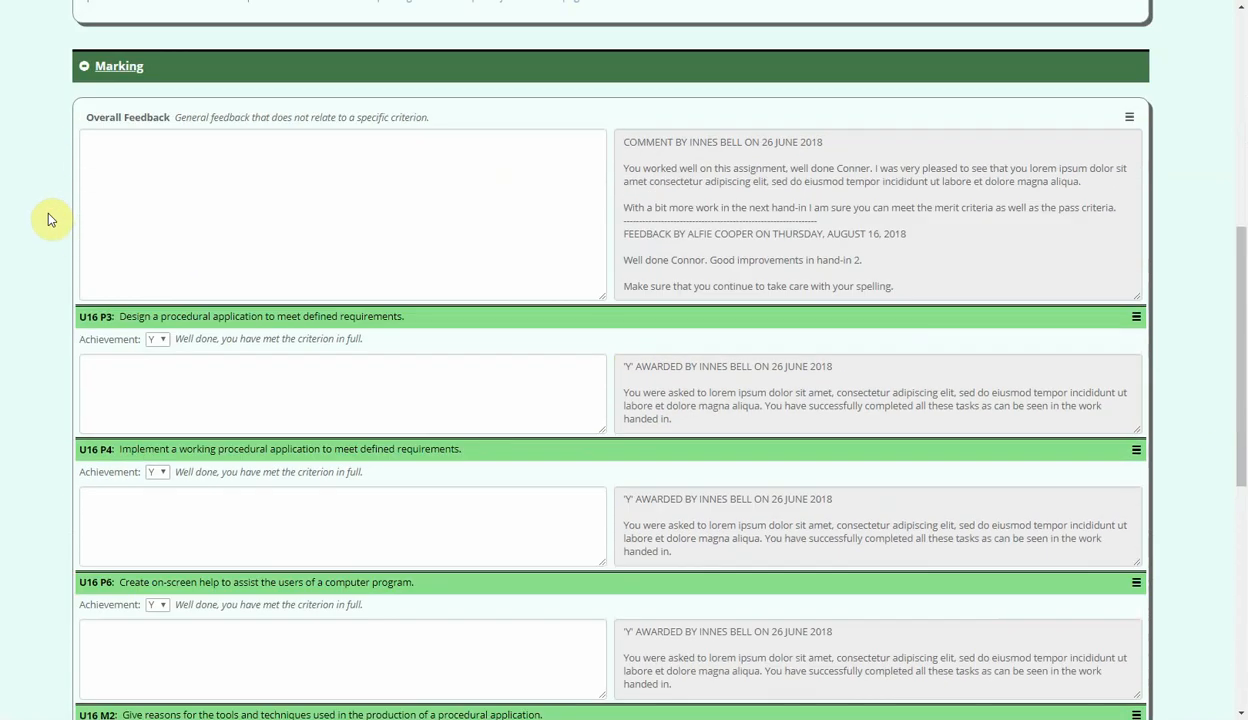
Change the selected Documentation submission's status to Authenticated and Marked
scroll(35, 225, up, 1)
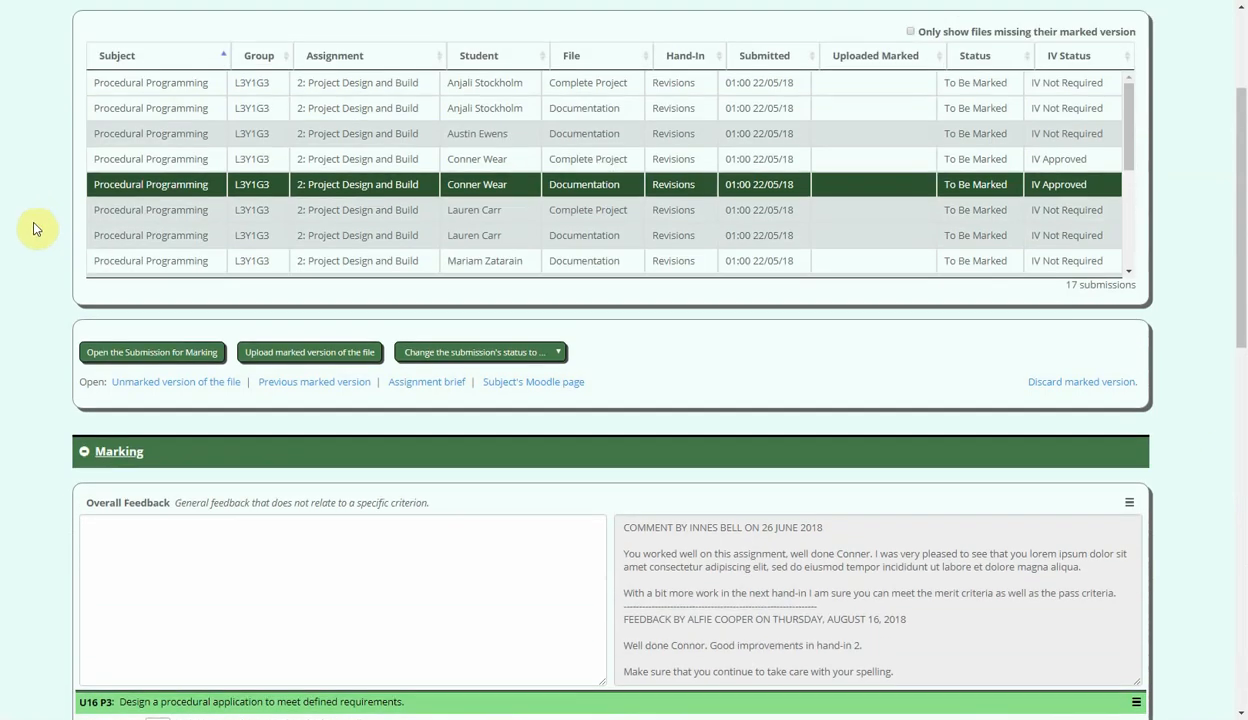
click(476, 358)
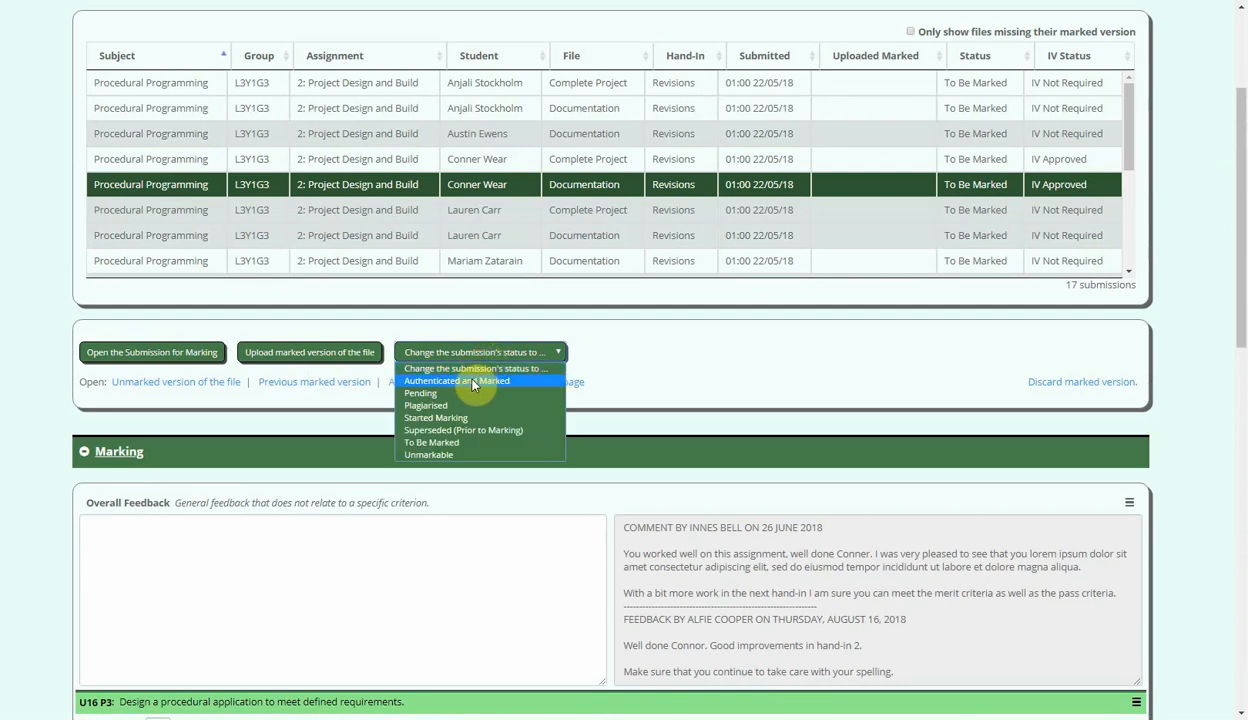
click(474, 382)
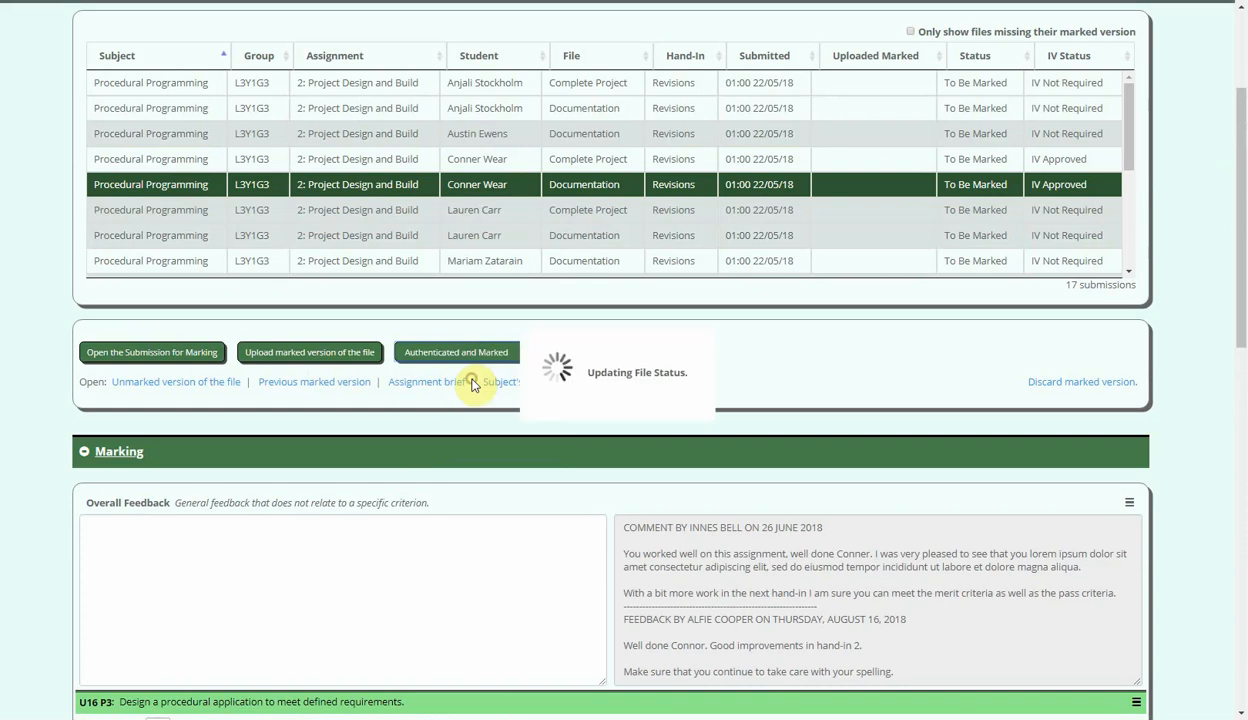